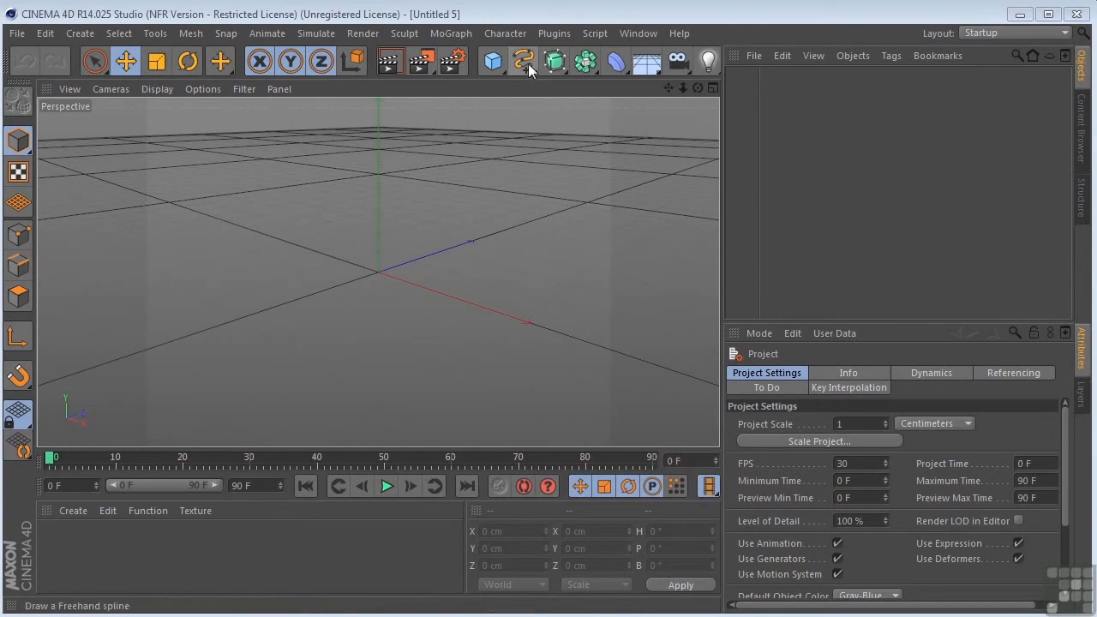
# - Add a Sweep NURBS and draw an open four-point S-shaped cubic spline in the Top view, ending at about X 674, Z -205 cm
pyautogui.click(558, 64)
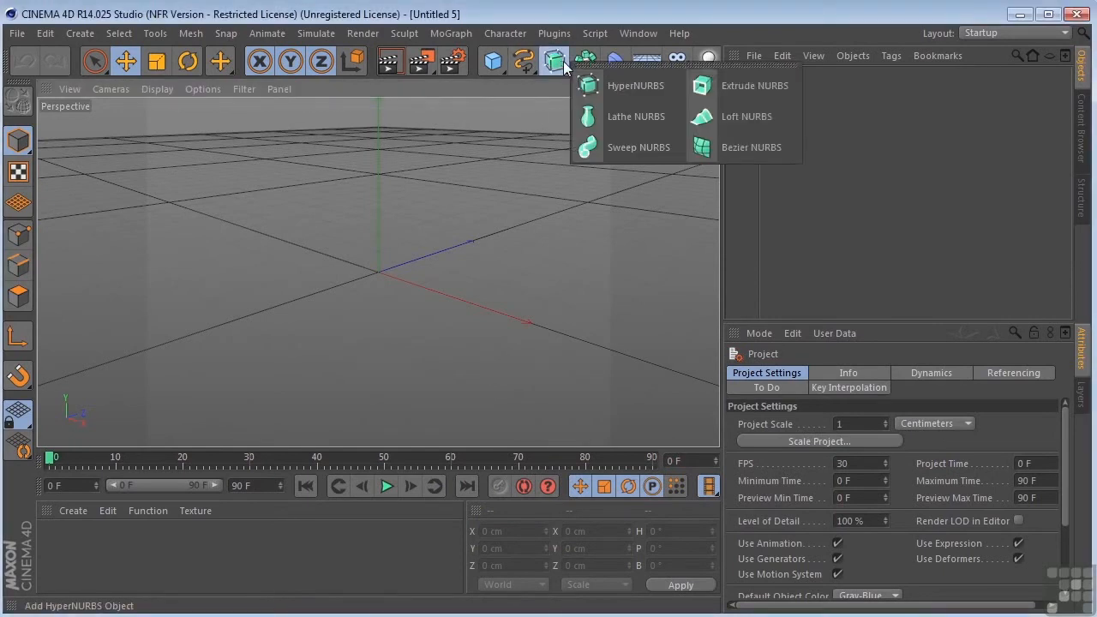
pyautogui.click(605, 146)
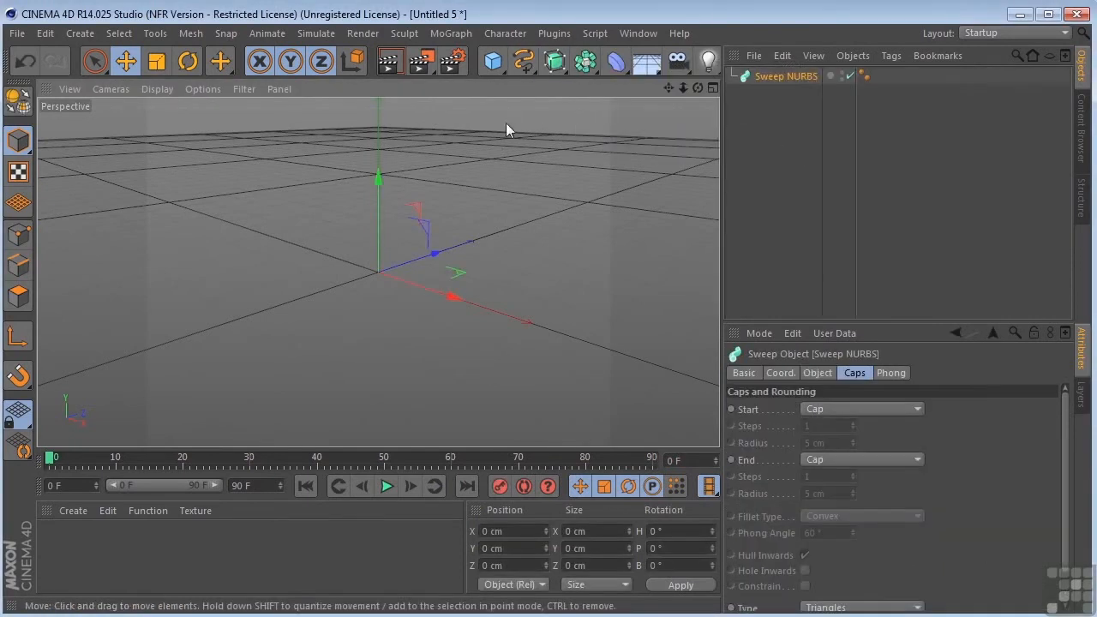
pyautogui.click(522, 64)
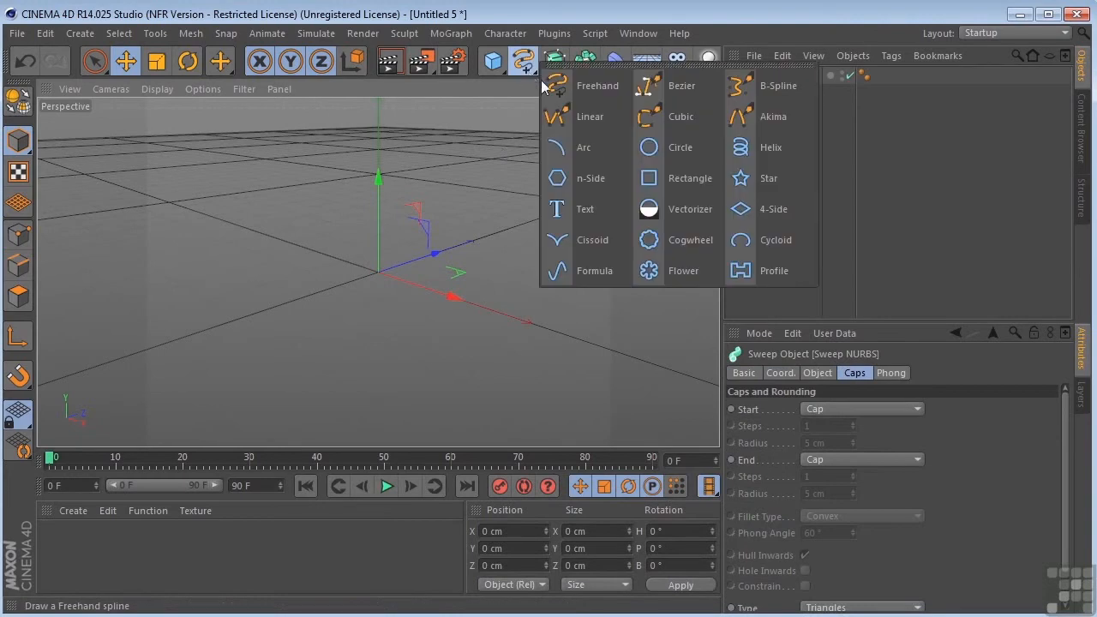
pyautogui.click(652, 129)
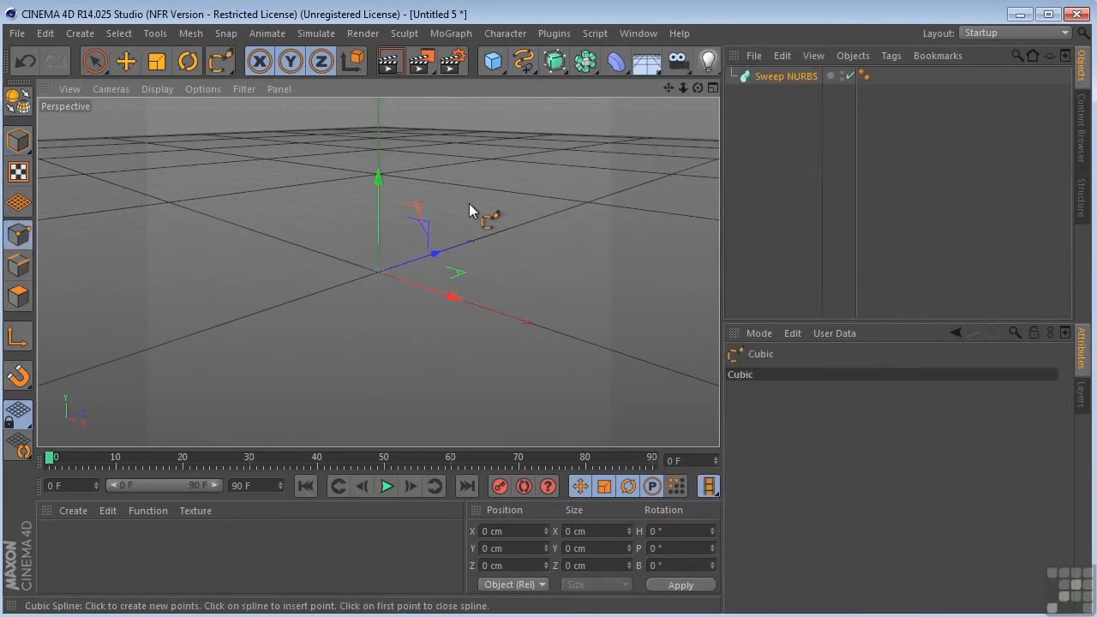
pyautogui.press('F5')
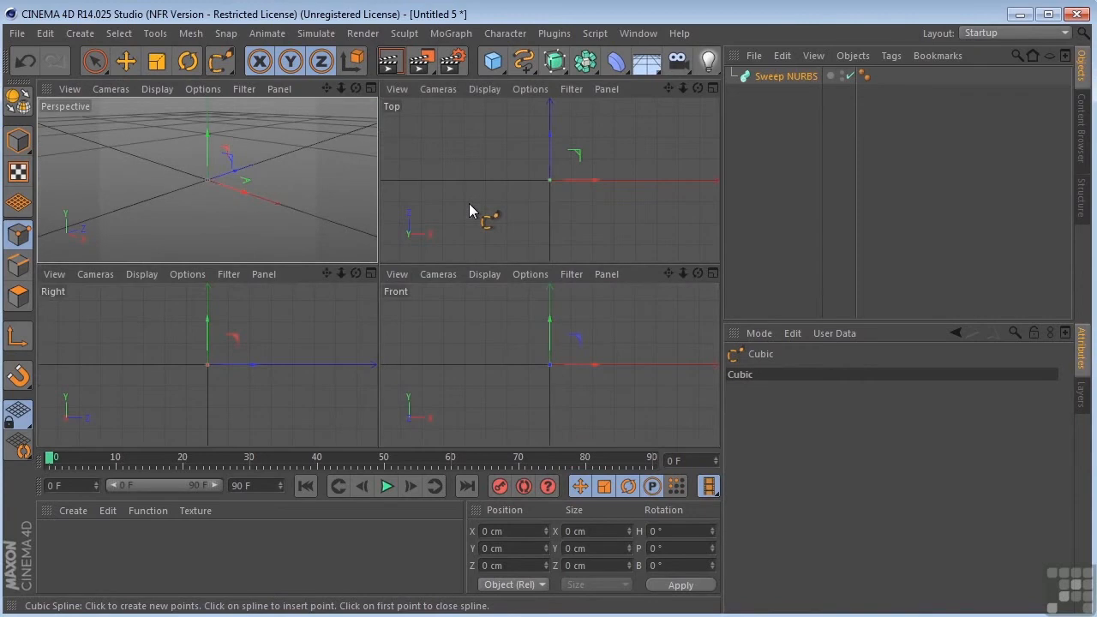
pyautogui.press('F2')
pyautogui.scroll(-1, 482, 231)
pyautogui.click(173, 203)
pyautogui.click(256, 279)
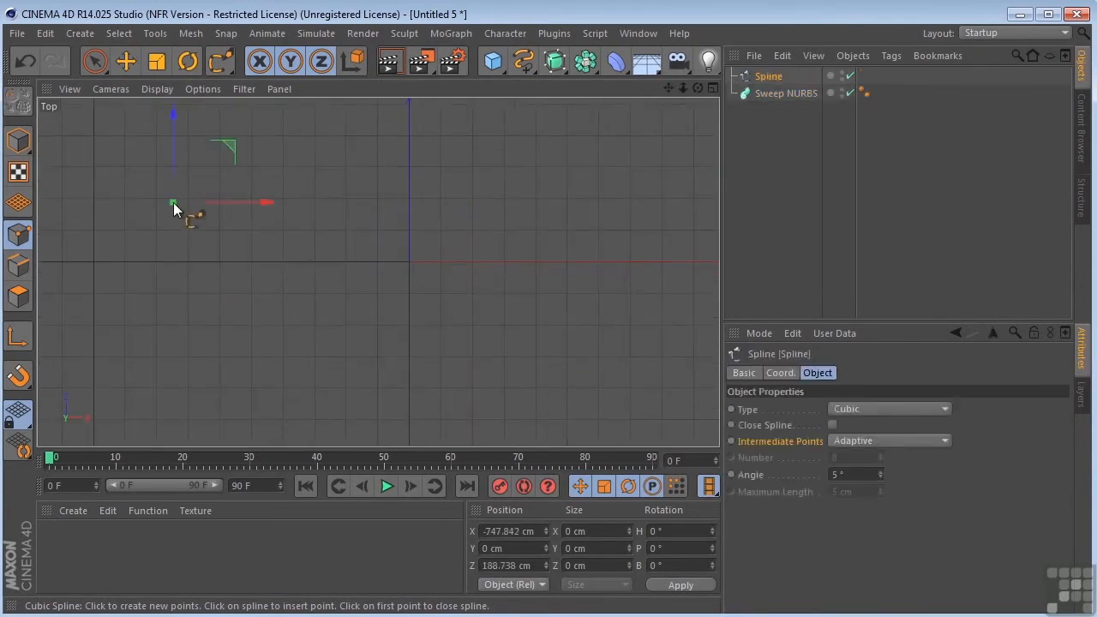
pyautogui.click(486, 197)
pyautogui.click(600, 310)
pyautogui.moveTo(602, 311); pyautogui.dragTo(622, 326)
# - Return to the Perspective view and rename the drawn spline as path
pyautogui.middleClick(496, 275)
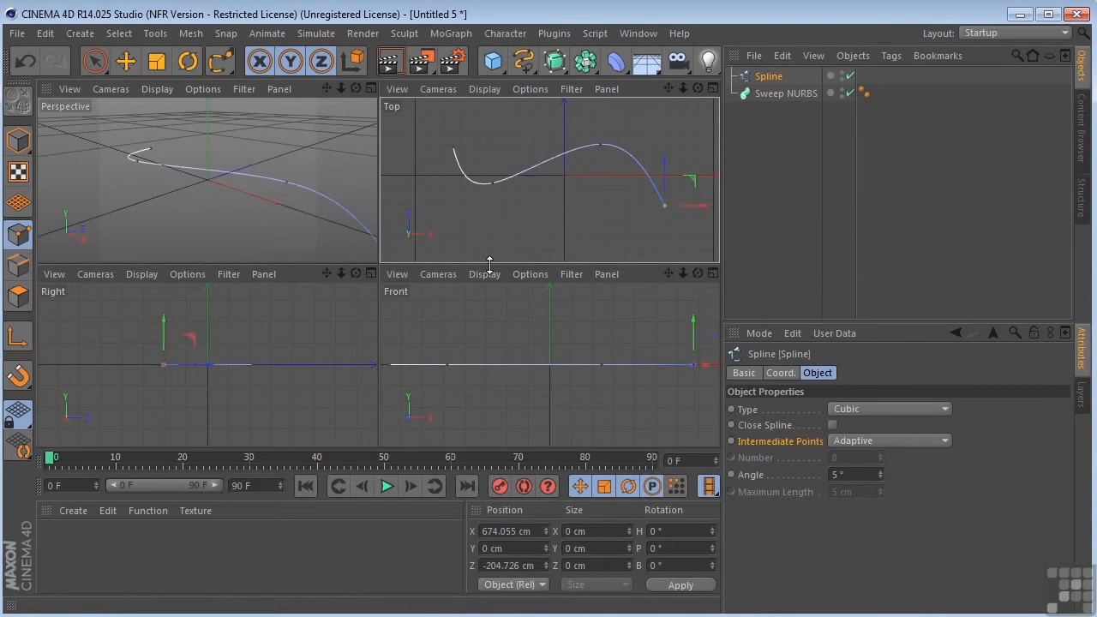
pyautogui.middleClick(301, 169)
pyautogui.scroll(-2, 402, 249)
pyautogui.moveTo(699, 88); pyautogui.dragTo(637, 109)
pyautogui.moveTo(696, 89); pyautogui.dragTo(317, 303)
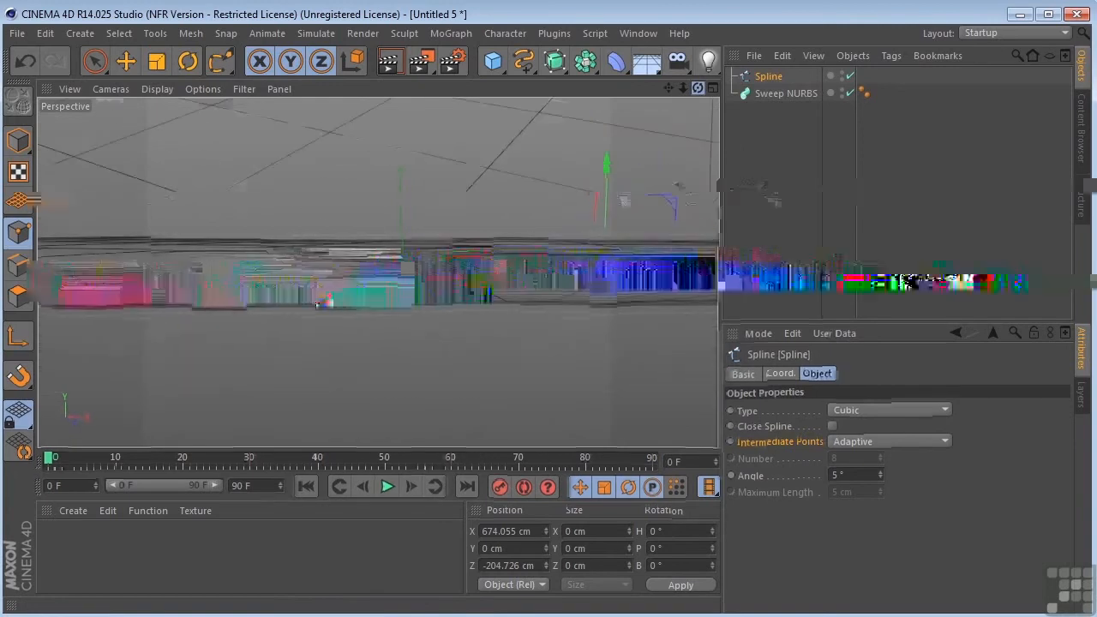
pyautogui.doubleClick(765, 77)
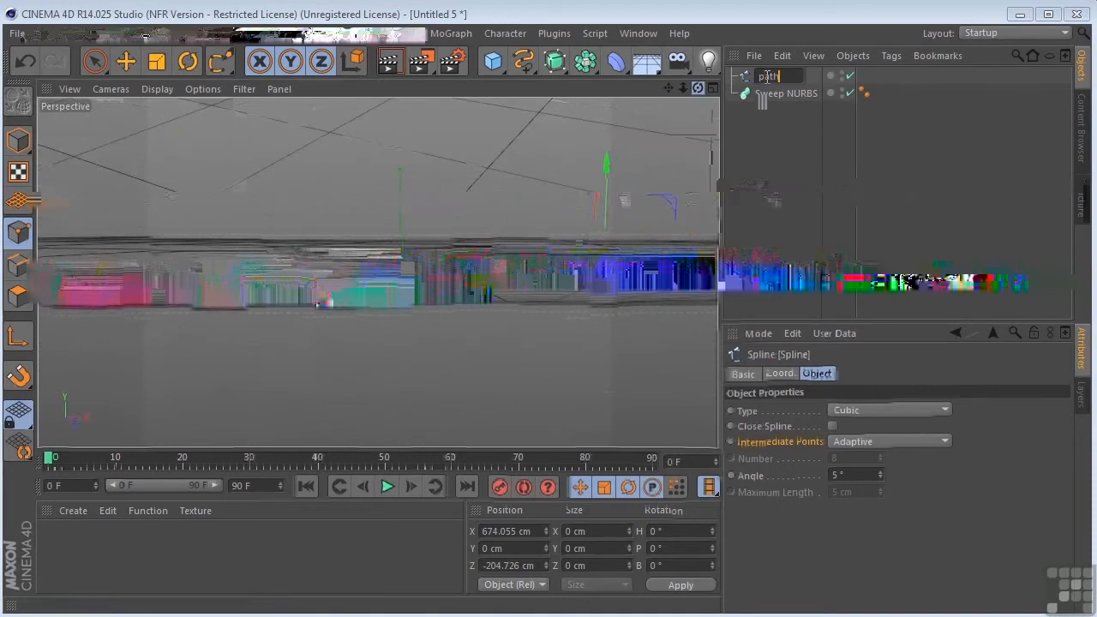
# - Add a Circle spline and rename it as cross section
pyautogui.click(685, 154)
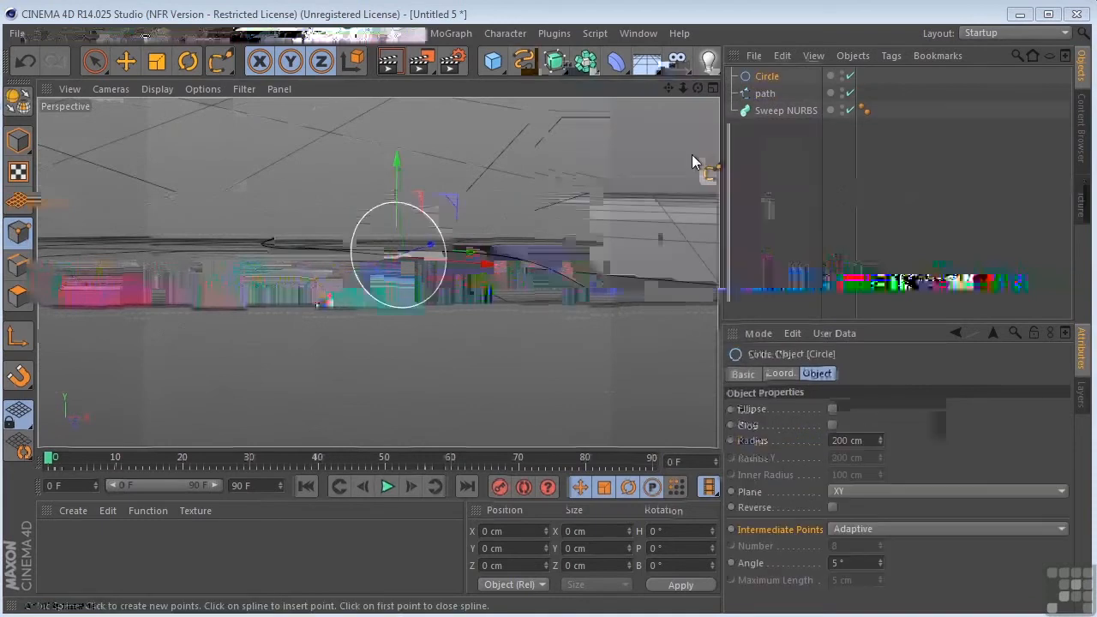
pyautogui.doubleClick(764, 77)
pyautogui.press('BackSpace')
pyautogui.write('cross')
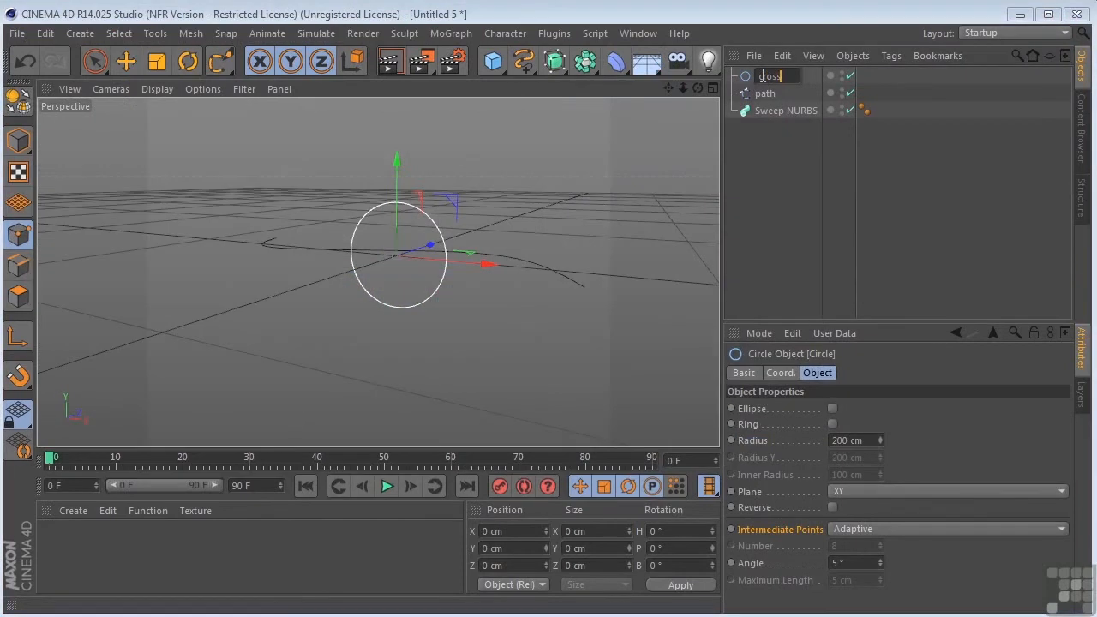
pyautogui.write(' section')
pyautogui.press('Return')
# - Reorder the objects so that Sweep NURBS comes first, followed by cross section and path, and select the Sweep NURBS
pyautogui.moveTo(762, 75); pyautogui.dragTo(766, 153)
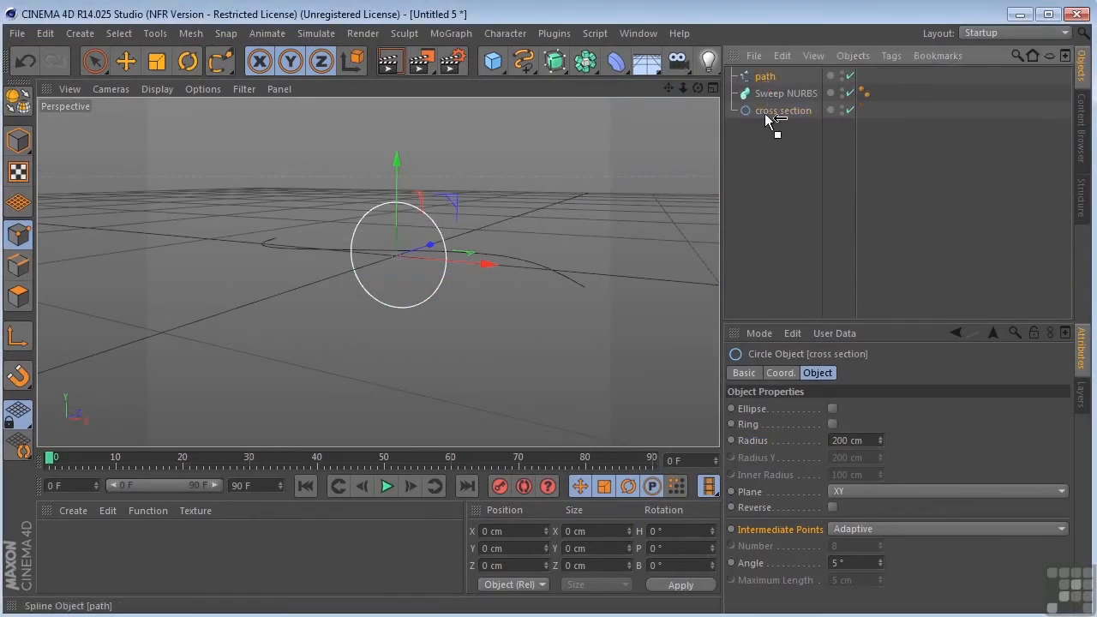
pyautogui.moveTo(762, 83); pyautogui.dragTo(762, 131)
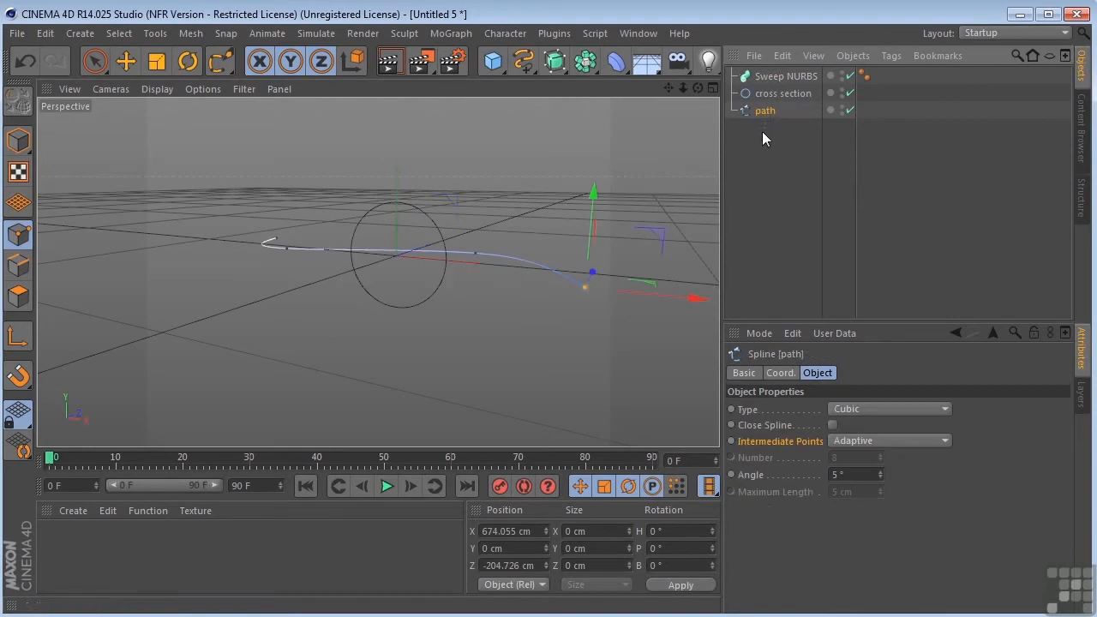
pyautogui.click(769, 78)
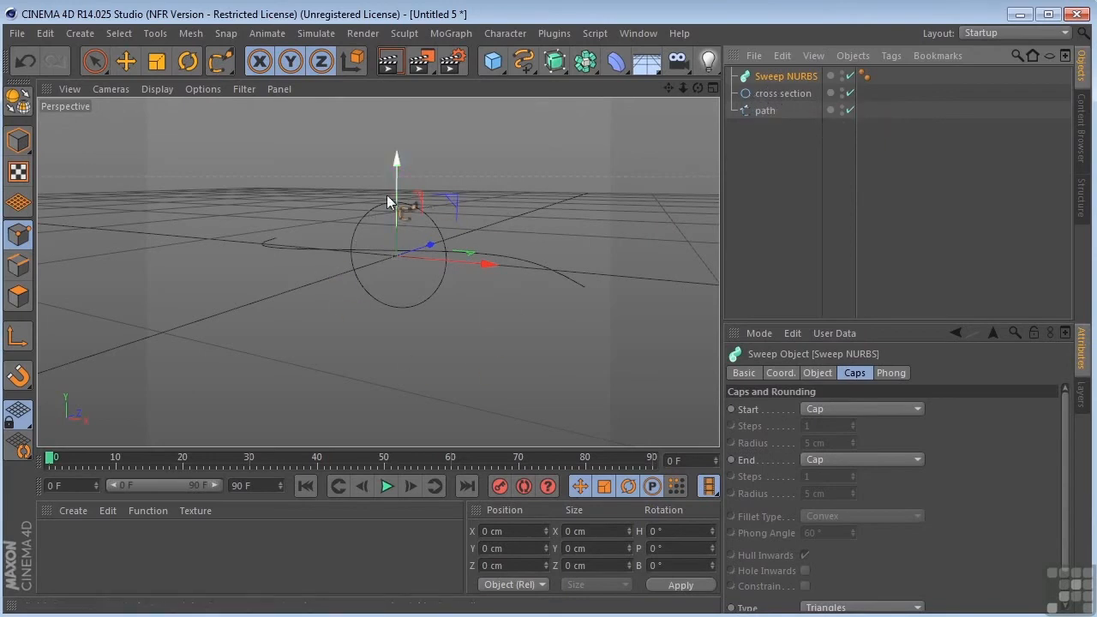
# - Nest path and cross section under the Sweep NURBS, with cross section above path
pyautogui.moveTo(698, 88); pyautogui.dragTo(294, 221)
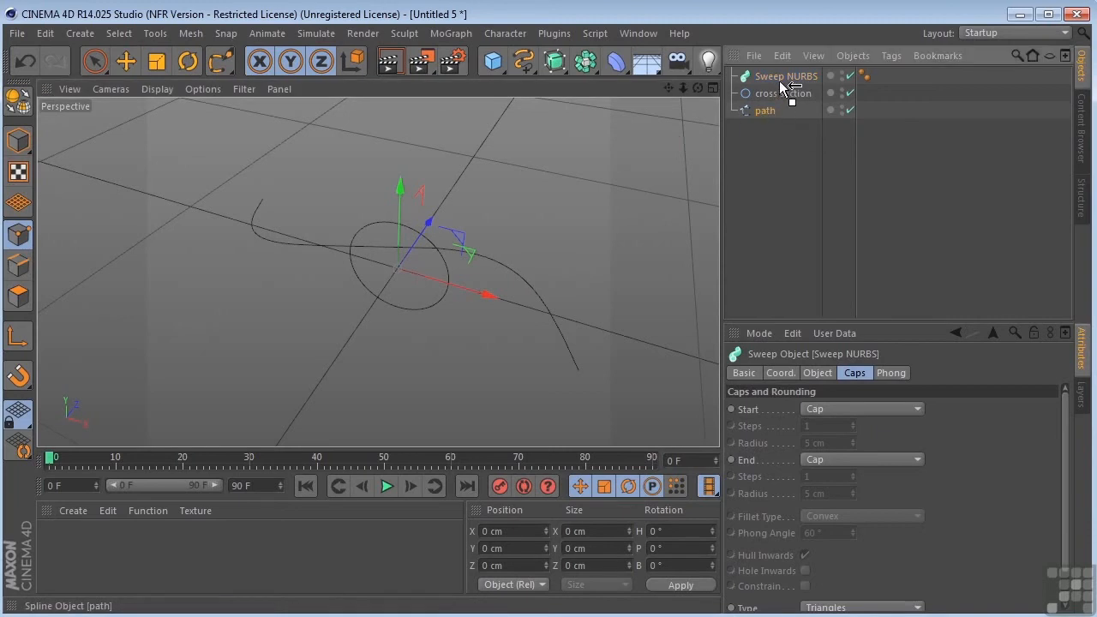
pyautogui.moveTo(773, 79)
pyautogui.mouseDown()
pyautogui.moveTo(767, 110)
pyautogui.moveTo(774, 96)
pyautogui.mouseUp()
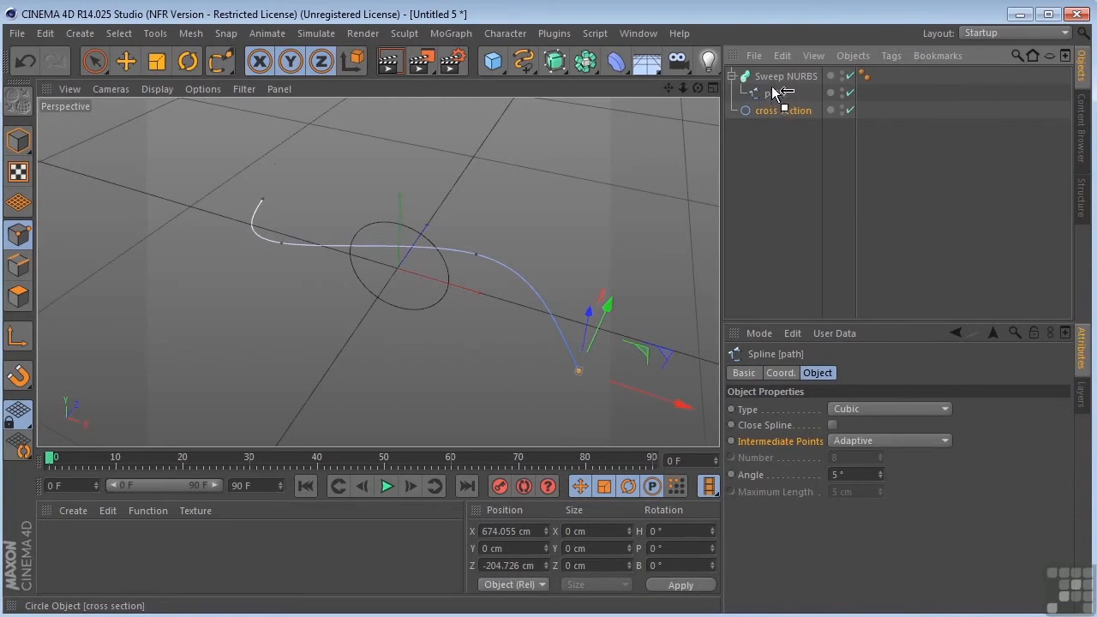
pyautogui.moveTo(774, 90); pyautogui.dragTo(769, 93)
# - Reduce the radius of the cross section circle to 33 cm
pyautogui.keyDown('alt'); pyautogui.moveTo(377, 270); pyautogui.dragTo(377, 272); pyautogui.keyUp('alt')
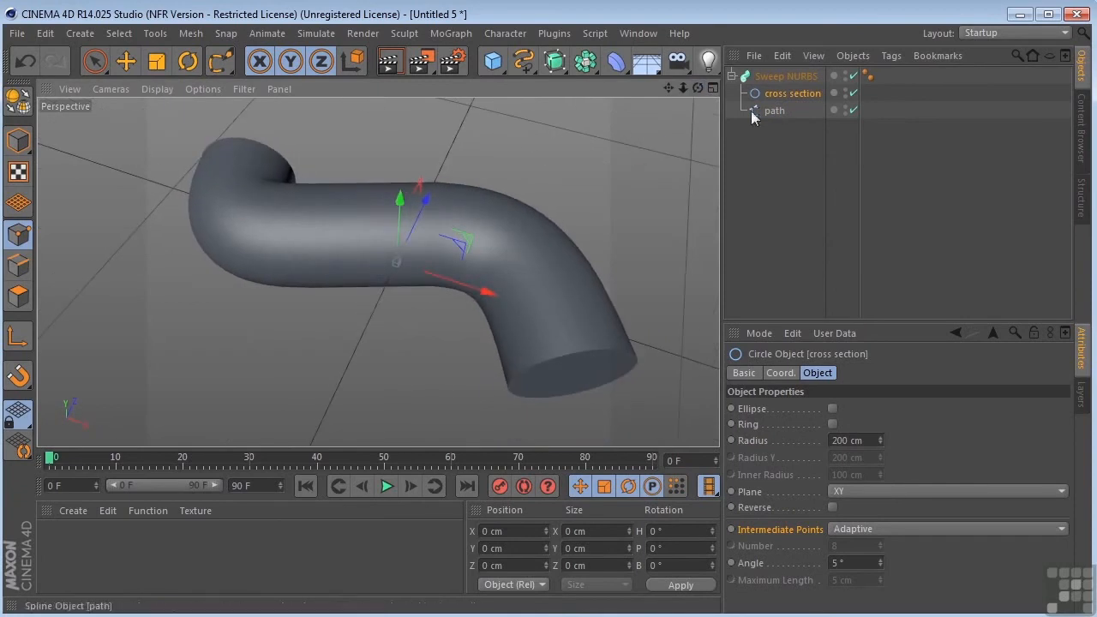
pyautogui.moveTo(882, 436); pyautogui.dragTo(880, 514)
pyautogui.keyDown('alt'); pyautogui.moveTo(378, 272); pyautogui.dragTo(378, 271); pyautogui.keyUp('alt')
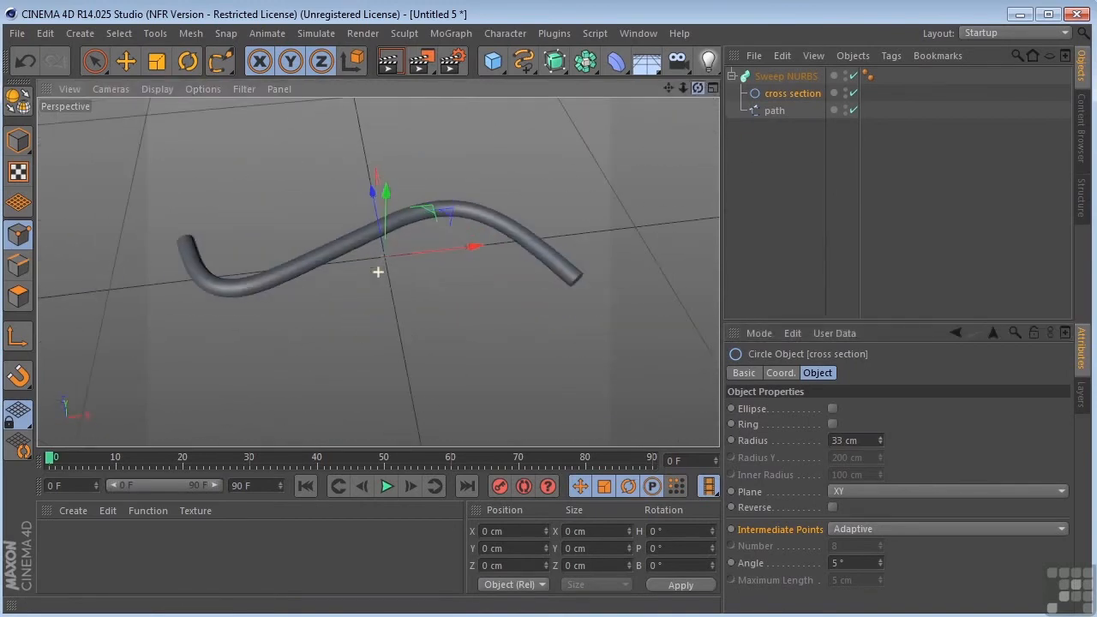
# - Set the Sweep NURBS object's End Scale to 236 % and its End Rotation to -233°
pyautogui.click(766, 78)
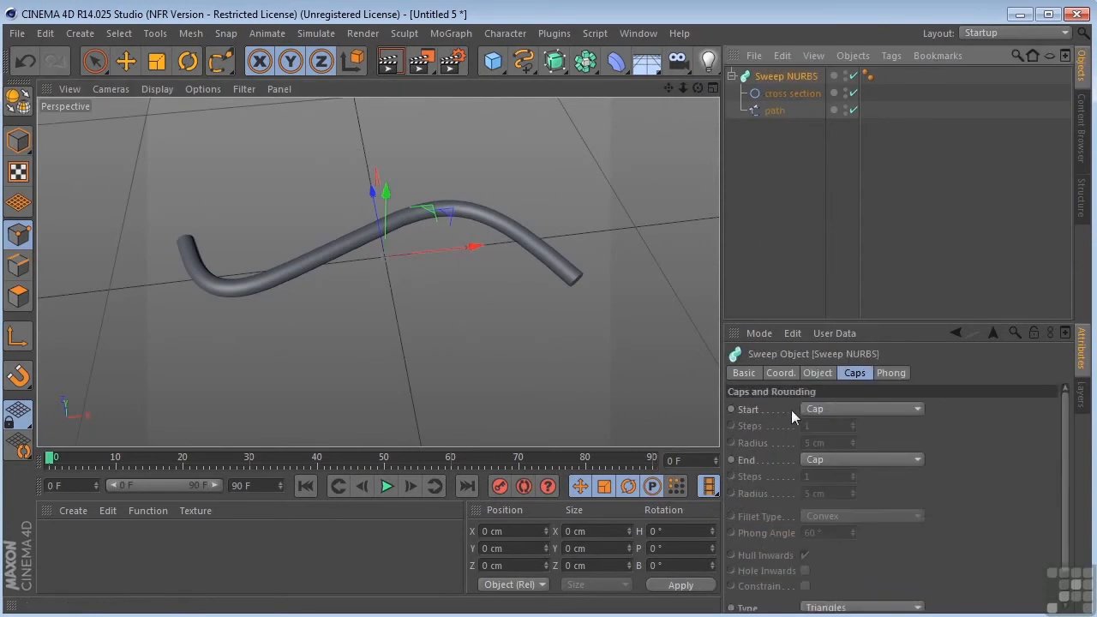
pyautogui.click(822, 372)
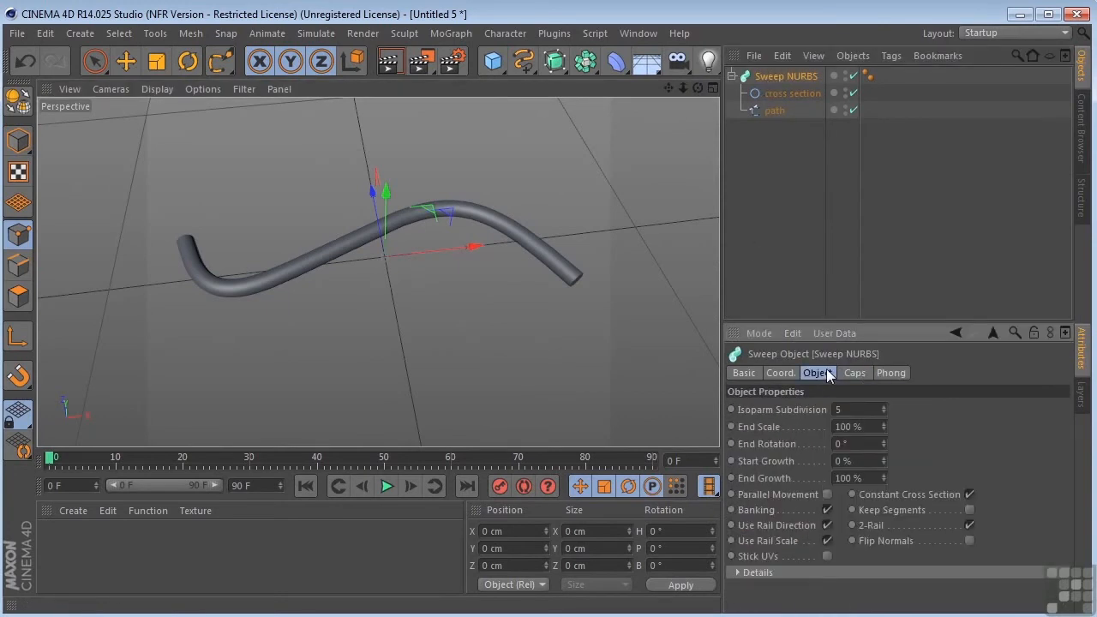
pyautogui.moveTo(883, 425); pyautogui.dragTo(883, 480)
pyautogui.click(883, 445)
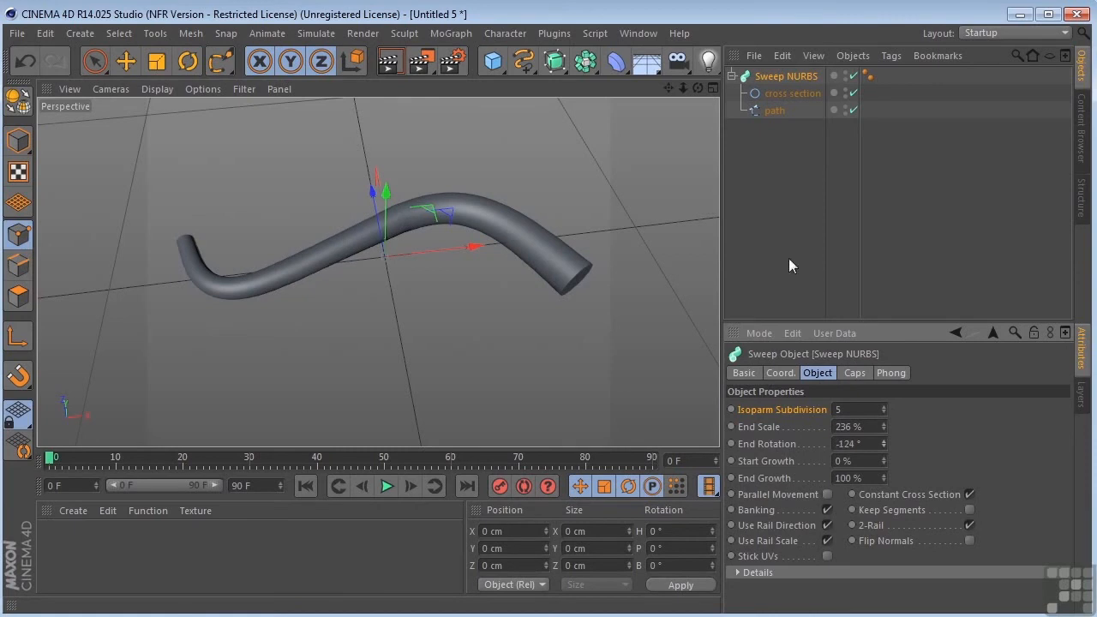
pyautogui.moveTo(696, 88); pyautogui.dragTo(664, 101)
pyautogui.moveTo(377, 271); pyautogui.dragTo(387, 276)
pyautogui.moveTo(883, 444); pyautogui.dragTo(883, 468)
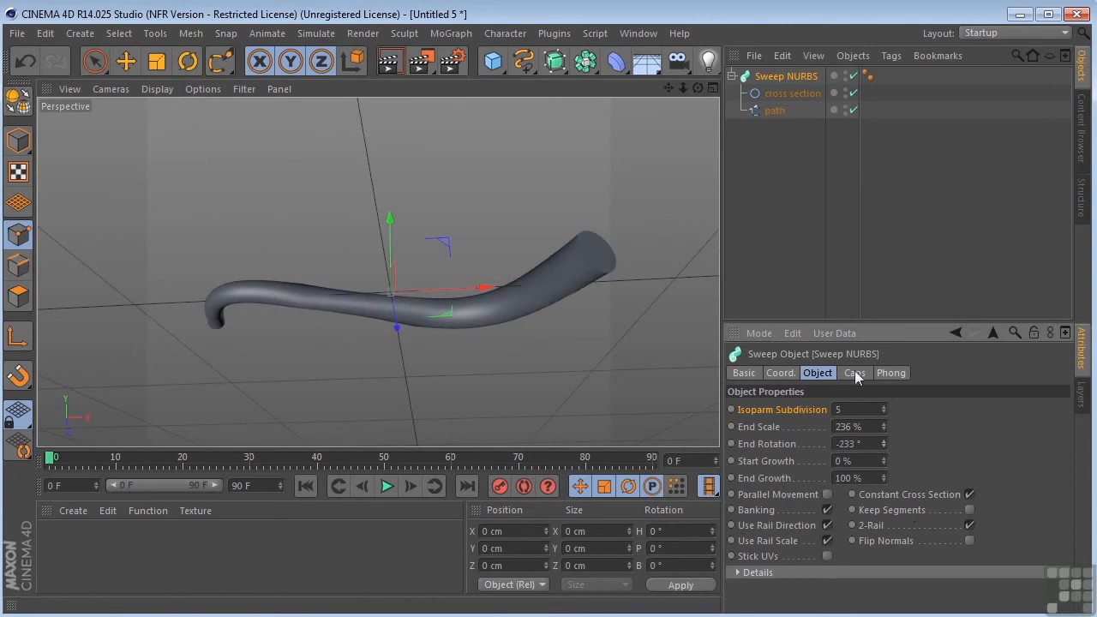
# - Try out the Start Growth and End Growth settings of the Sweep NURBS
pyautogui.moveTo(698, 88); pyautogui.dragTo(739, 96)
pyautogui.moveTo(882, 461)
pyautogui.mouseDown()
pyautogui.moveTo(883, 442)
pyautogui.moveTo(882, 468)
pyautogui.mouseUp()
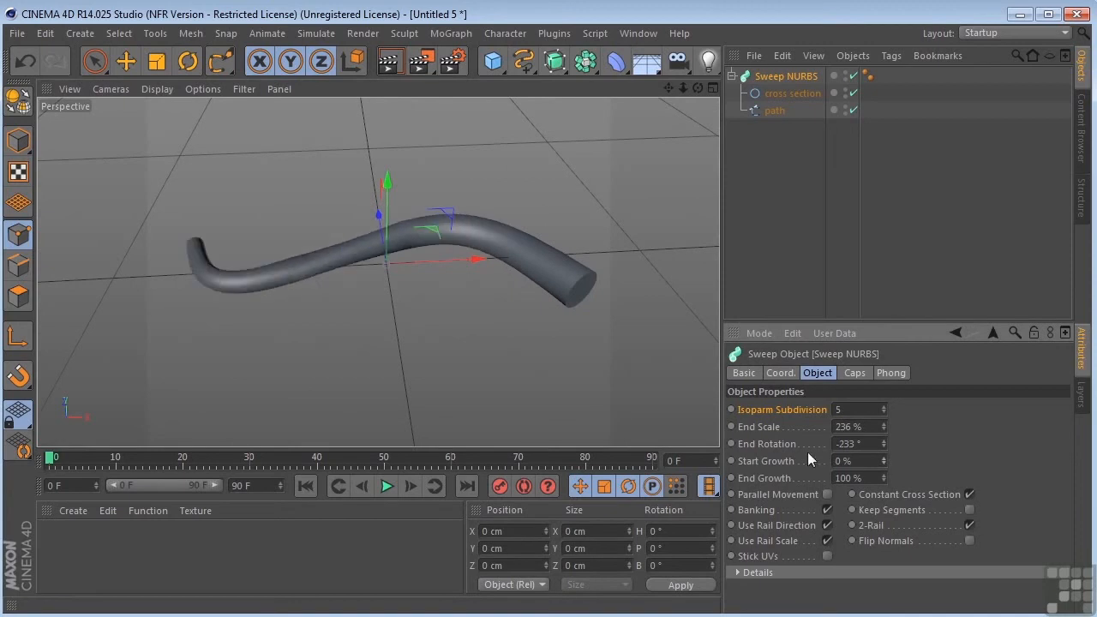
pyautogui.moveTo(883, 477)
pyautogui.mouseDown()
pyautogui.moveTo(883, 497)
pyautogui.moveTo(883, 472)
pyautogui.mouseUp()
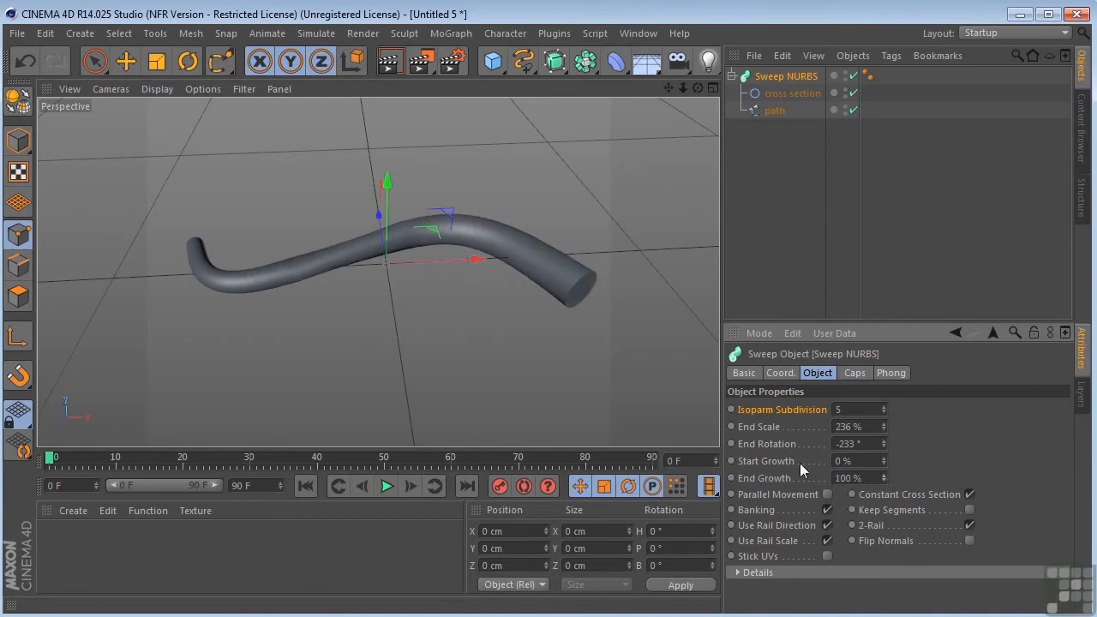
# - Lower the end point of the sweep's detailed Scale curve to about 0.4 and look over the Rotation curve
pyautogui.click(738, 573)
pyautogui.scroll(-3, 1057, 454)
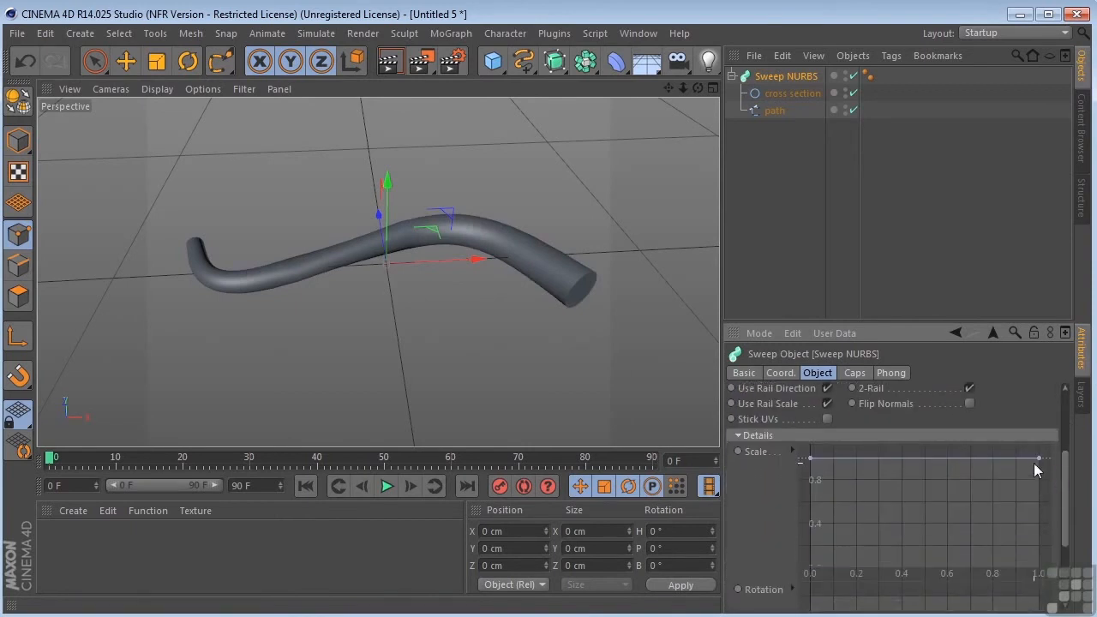
pyautogui.moveTo(1038, 459); pyautogui.dragTo(957, 532)
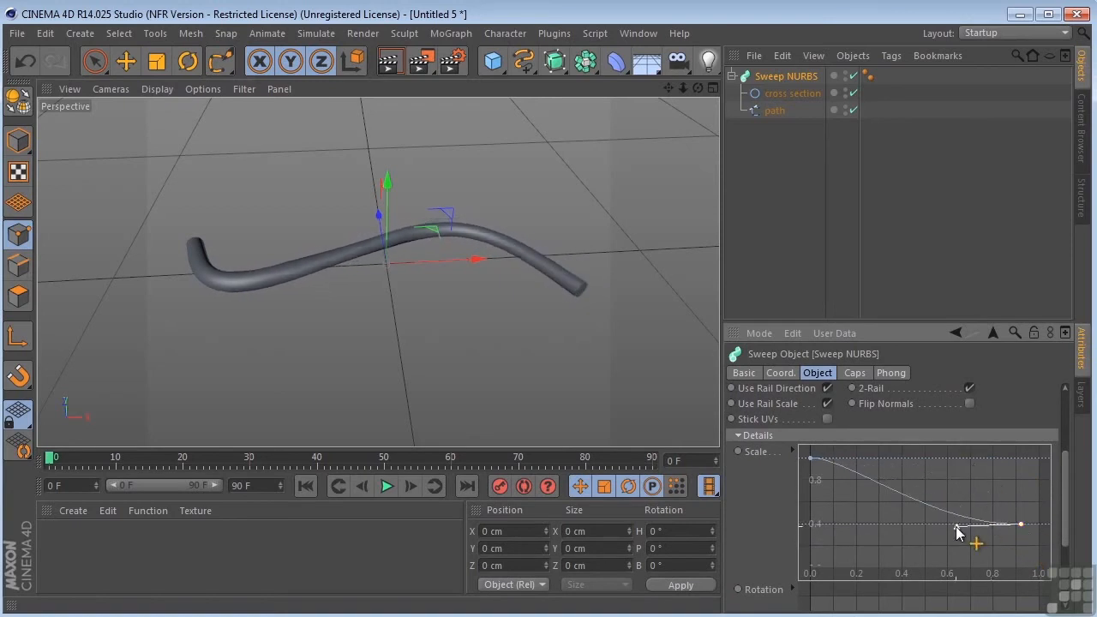
pyautogui.moveTo(1065, 460); pyautogui.dragTo(1065, 514)
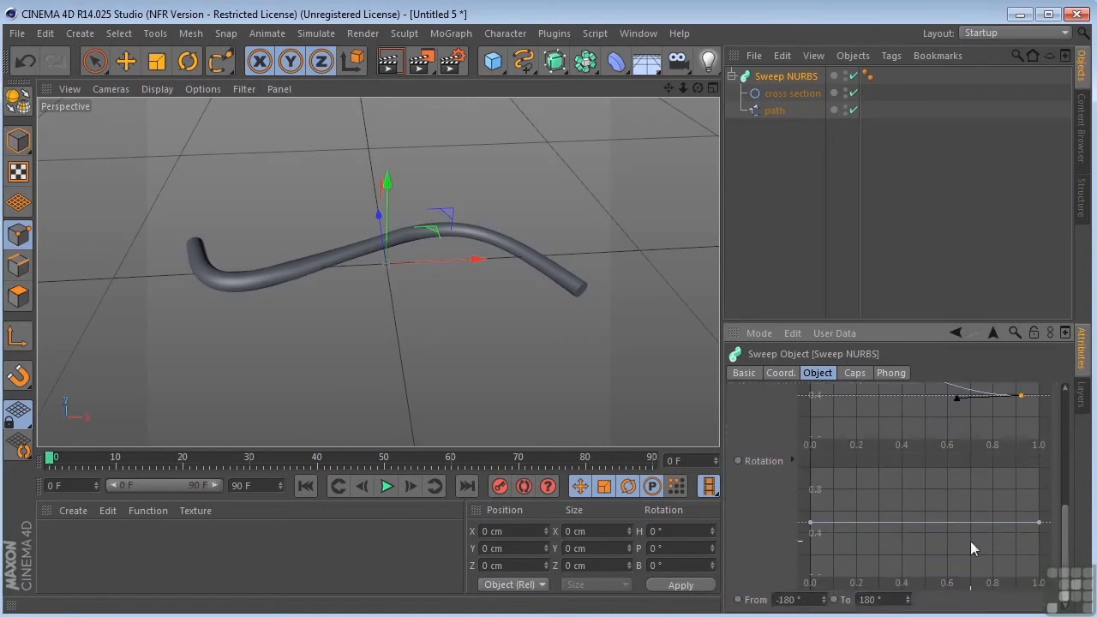
pyautogui.moveTo(810, 522); pyautogui.dragTo(834, 600)
pyautogui.moveTo(1065, 519); pyautogui.dragTo(1065, 423)
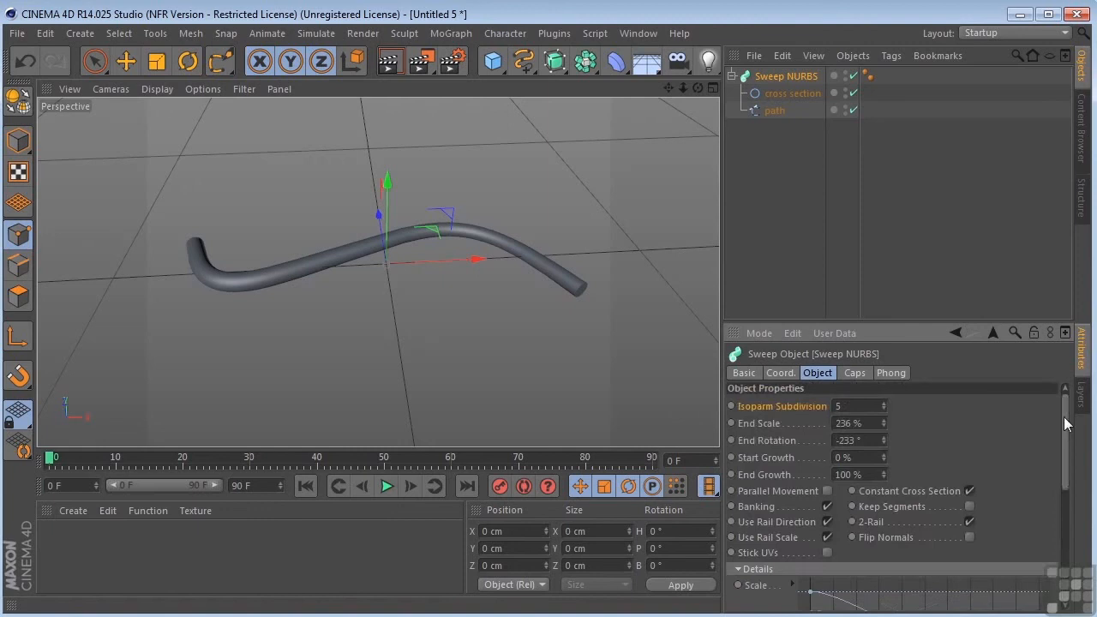
# - Set both the start and end caps of the Sweep NURBS to Fillet Cap
pyautogui.click(852, 375)
pyautogui.click(816, 407)
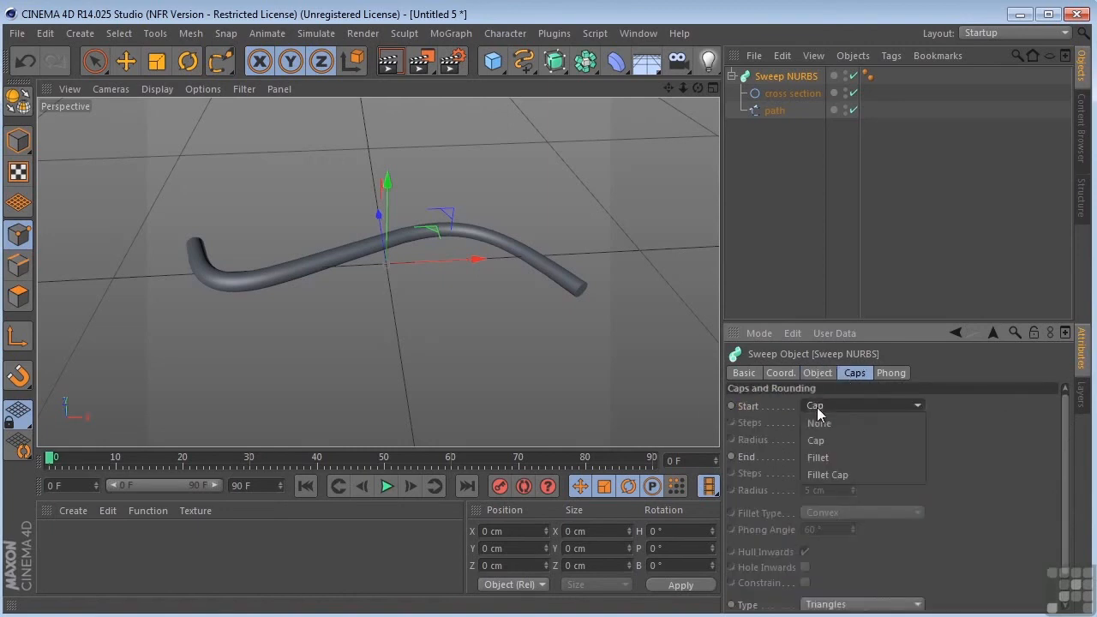
pyautogui.click(818, 475)
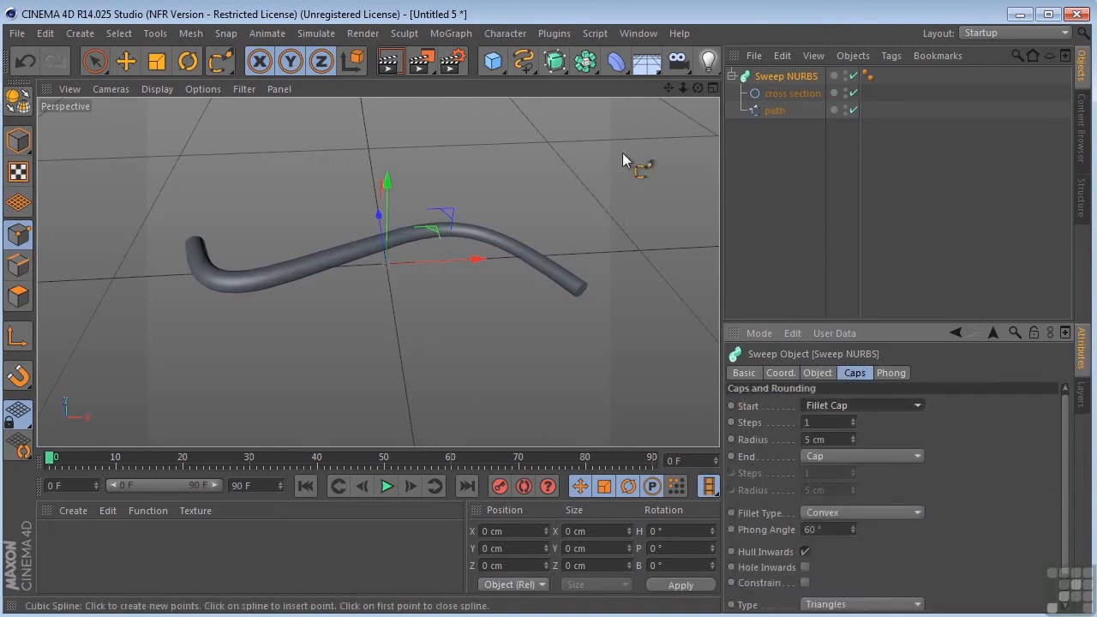
pyautogui.moveTo(698, 89); pyautogui.dragTo(378, 271)
pyautogui.scroll(5, 599, 232)
pyautogui.click(832, 457)
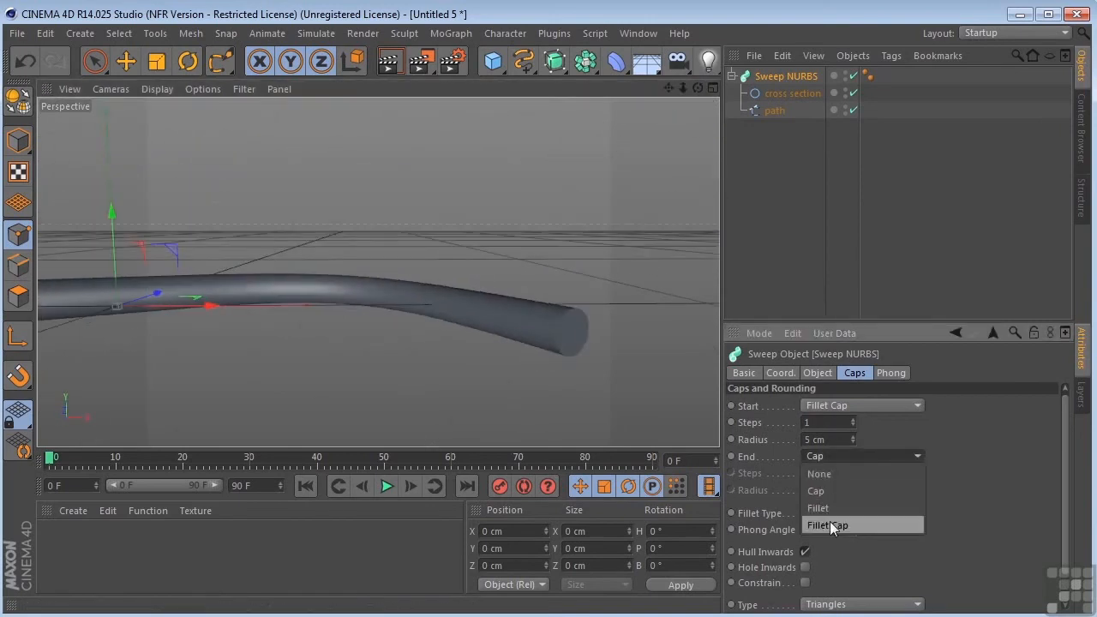
pyautogui.click(822, 523)
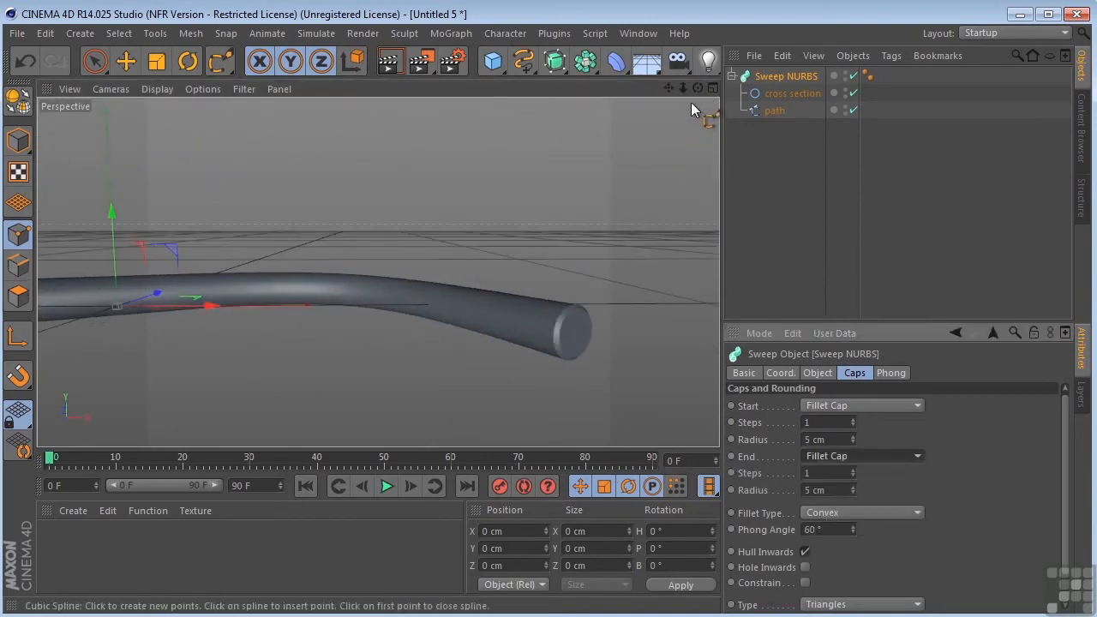
pyautogui.moveTo(684, 89)
pyautogui.mouseDown()
pyautogui.moveTo(378, 272)
pyautogui.moveTo(697, 89)
pyautogui.mouseUp()
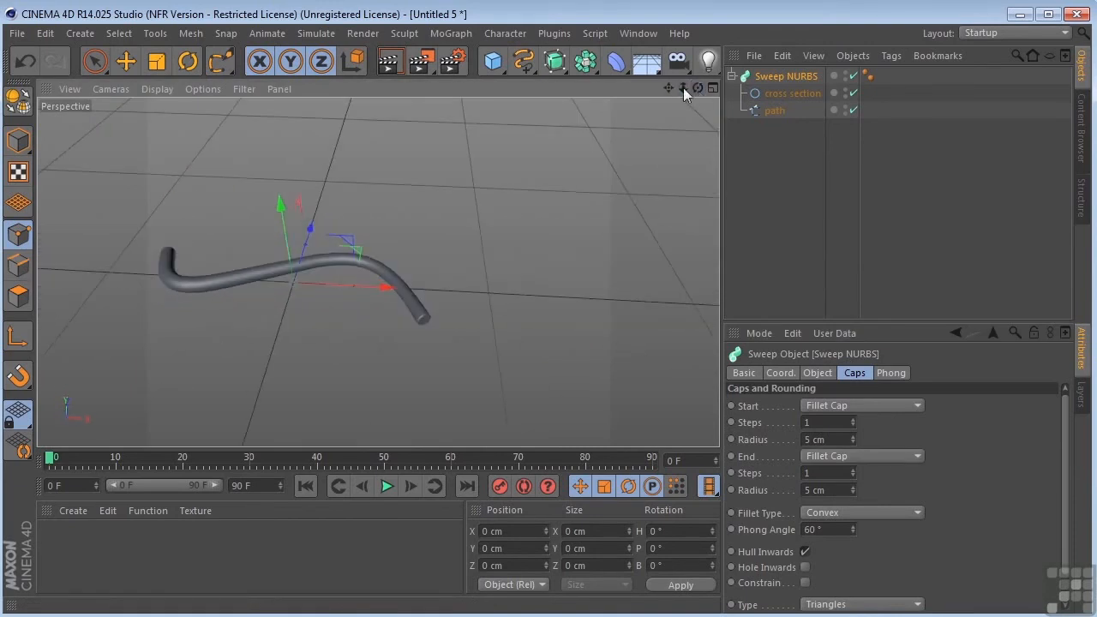
# - Switch to the open project sweep tv.c4d and orbit around the computer monitor model
pyautogui.click(646, 33)
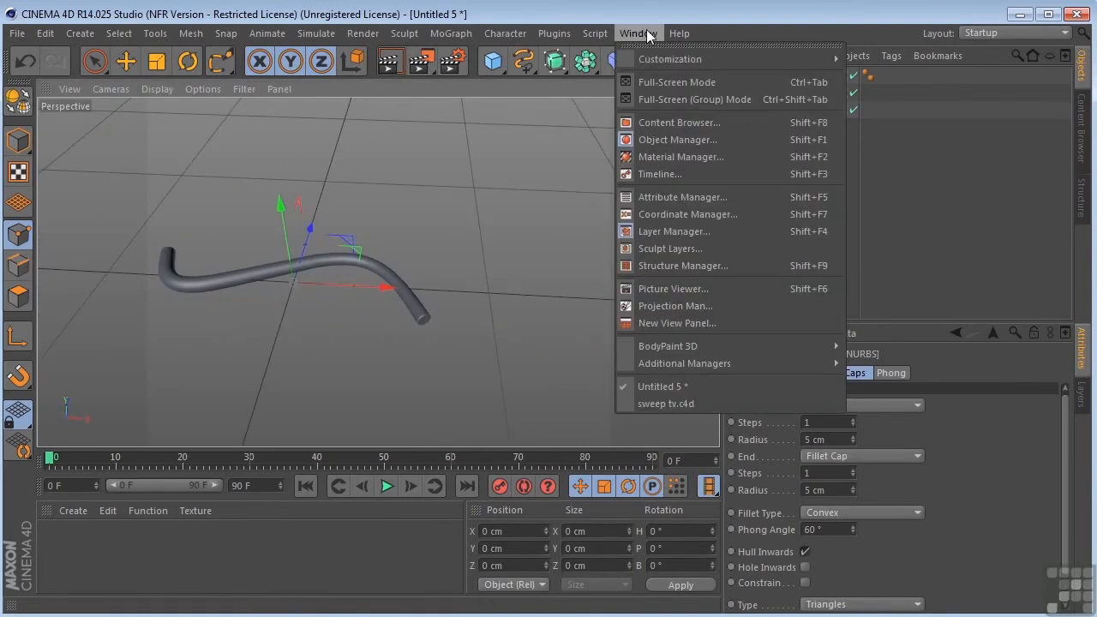
pyautogui.click(654, 403)
pyautogui.moveTo(698, 88); pyautogui.dragTo(586, 171)
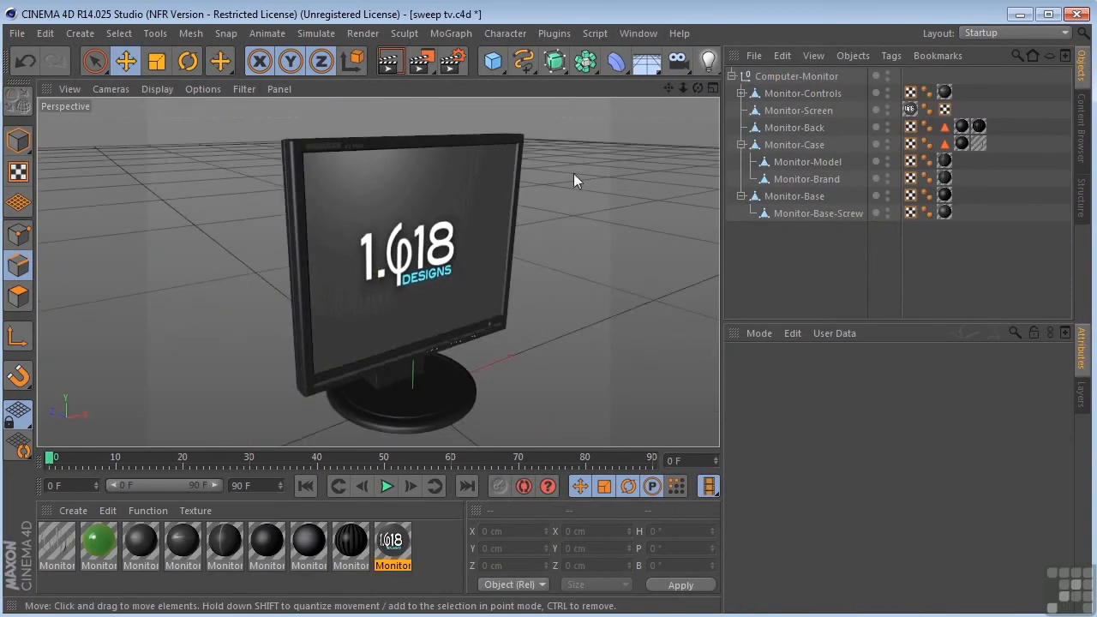
# - Switch to Loop Selection in edge mode and select the Monitor-Case object with its edge loop around the screen
pyautogui.scroll(2, 495, 194)
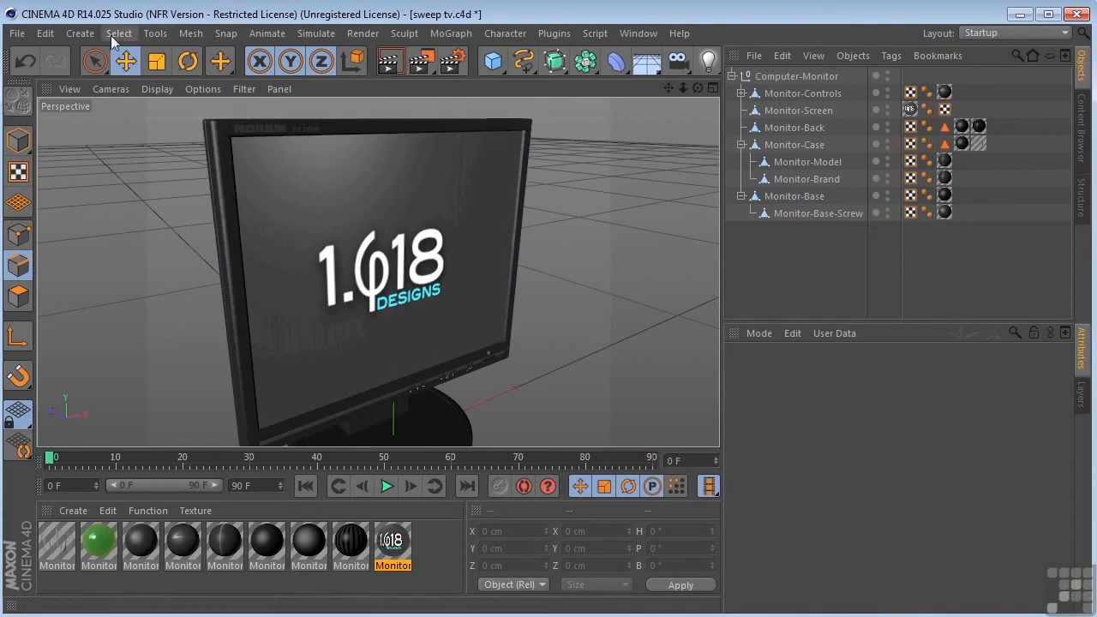
pyautogui.click(90, 70)
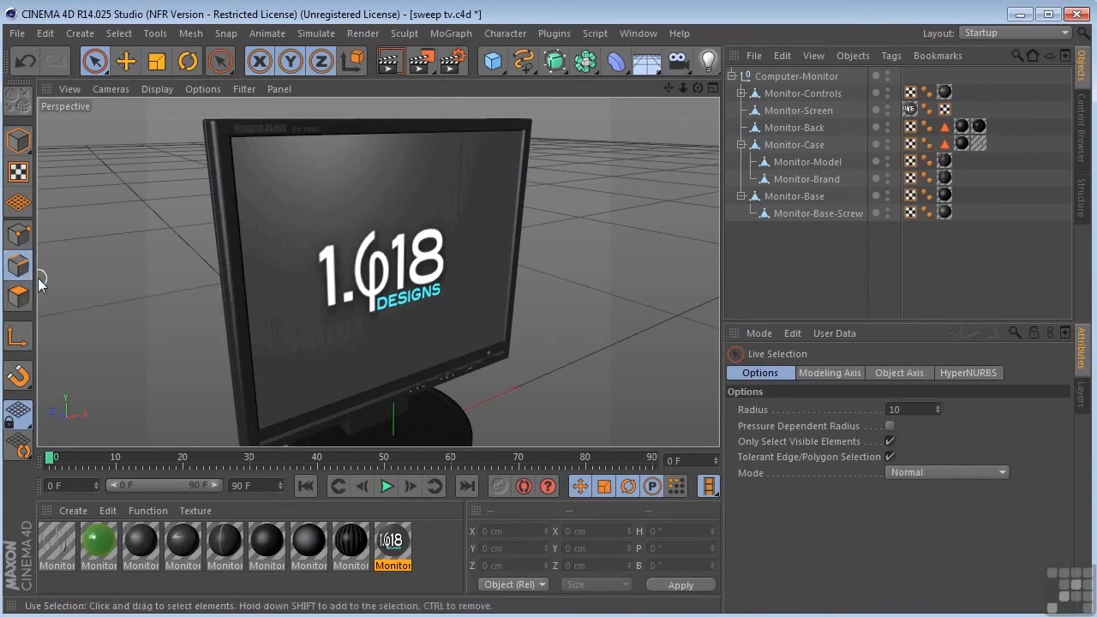
pyautogui.press('u')
pyautogui.press('l')
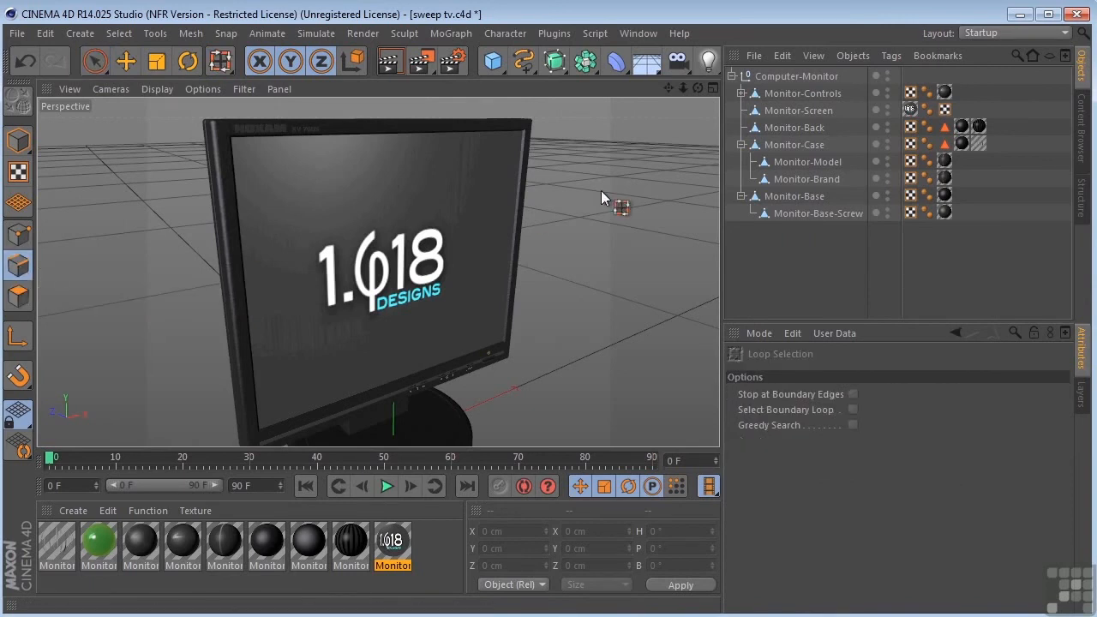
pyautogui.click(792, 144)
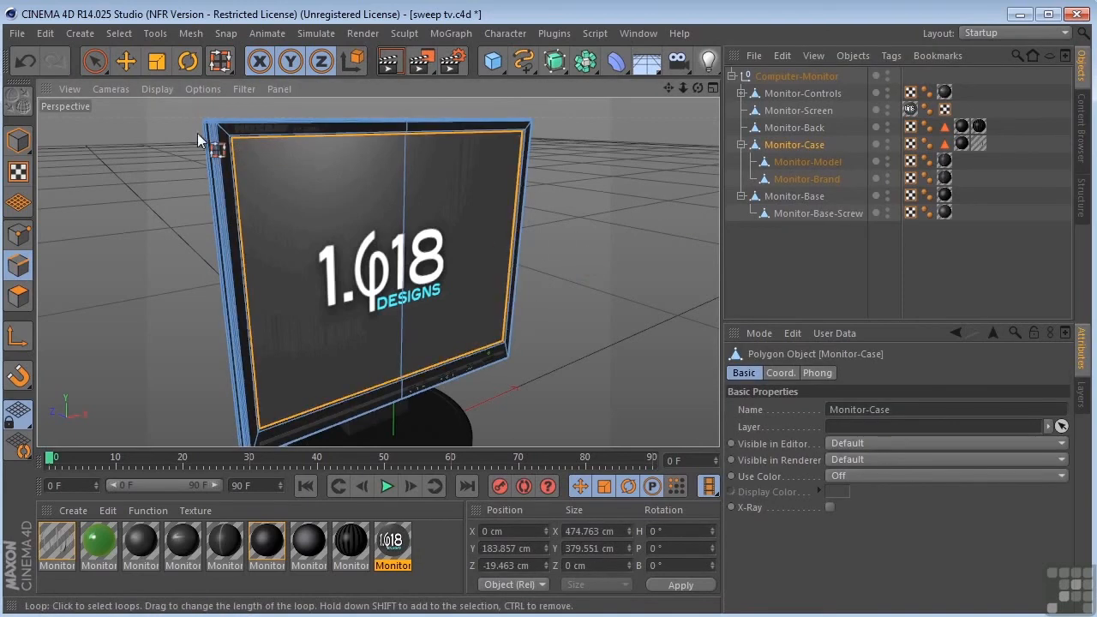
# - Convert the selected edge loop with Edge to Spline and move the resulting spline out of Monitor-Case to the end of the hierarchy
pyautogui.click(180, 34)
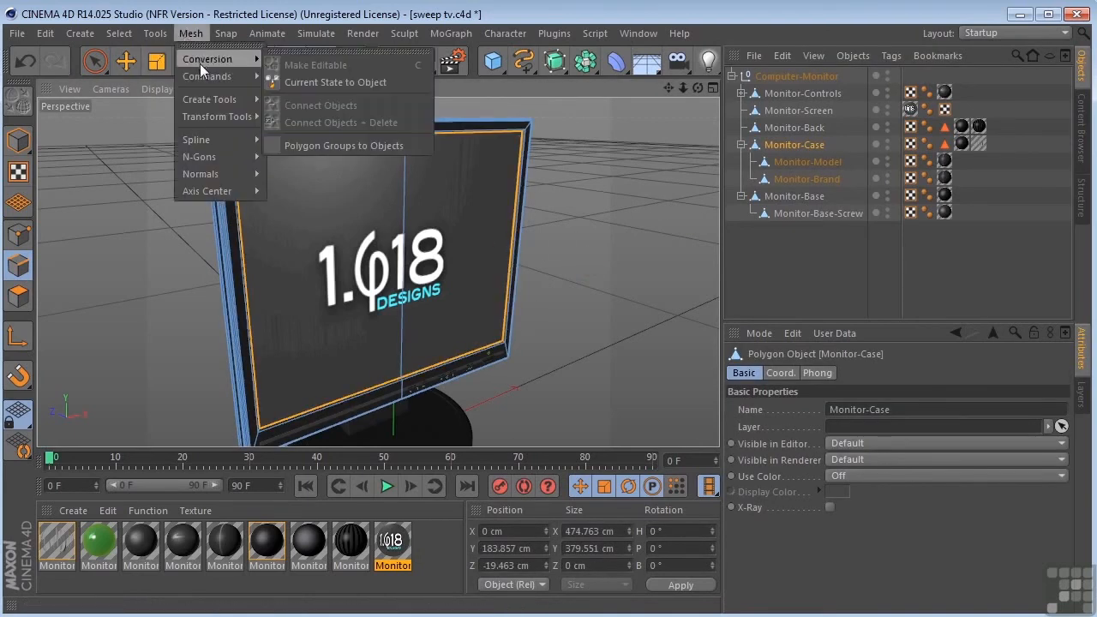
pyautogui.moveTo(202, 78)
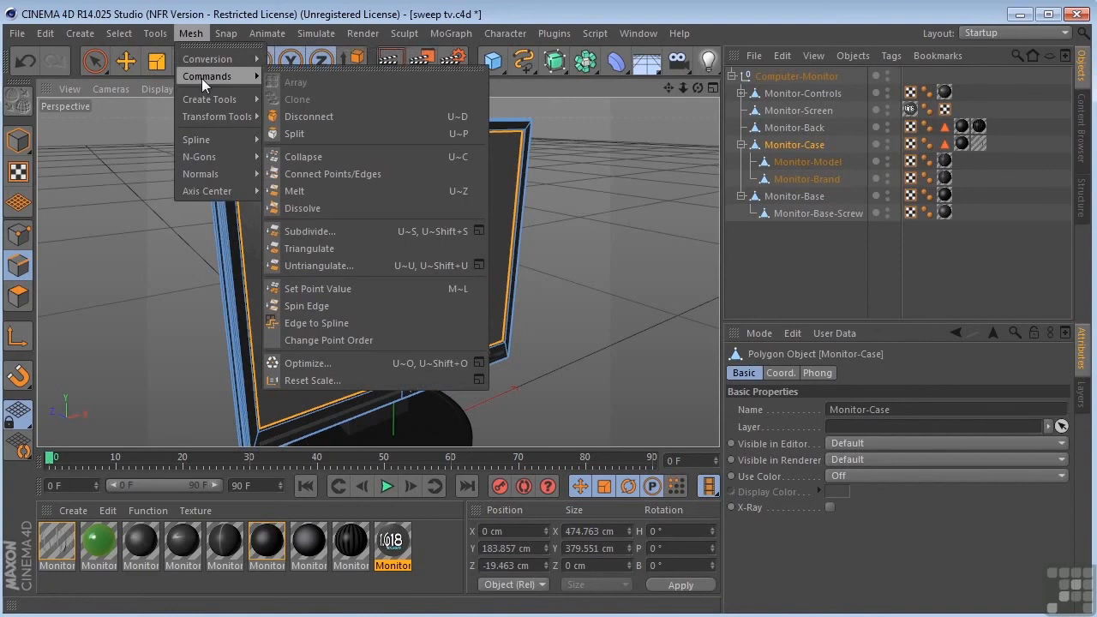
pyautogui.click(314, 323)
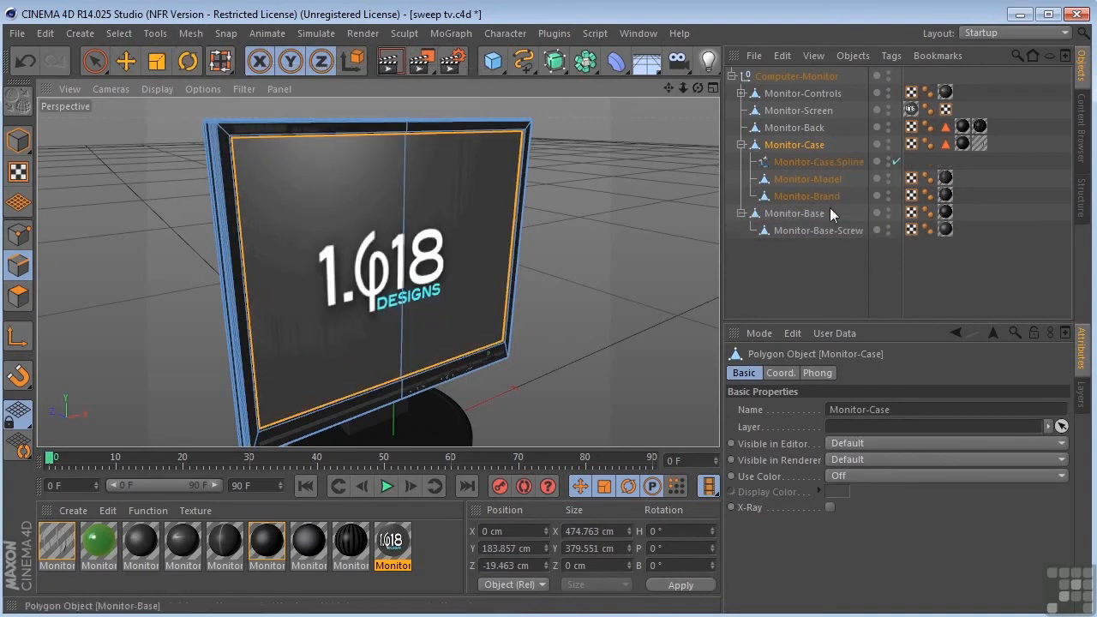
pyautogui.moveTo(802, 260); pyautogui.dragTo(777, 255)
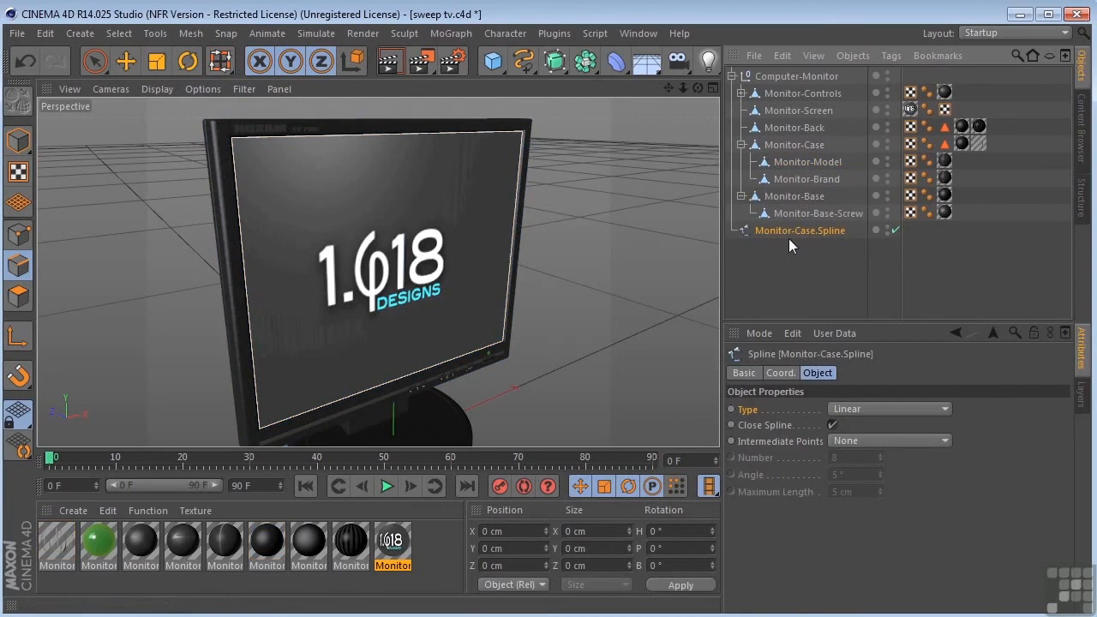
# - Add a Sweep NURBS and place it in the object hierarchy directly above Monitor-Case.Spline
pyautogui.click(554, 61)
pyautogui.click(637, 144)
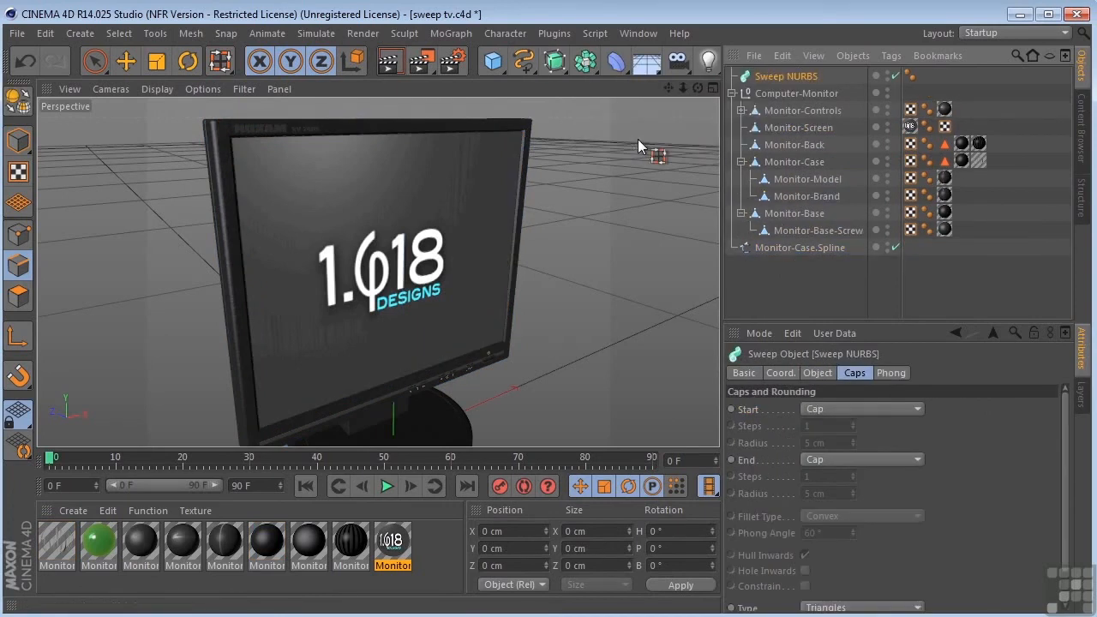
pyautogui.moveTo(775, 85); pyautogui.dragTo(767, 280)
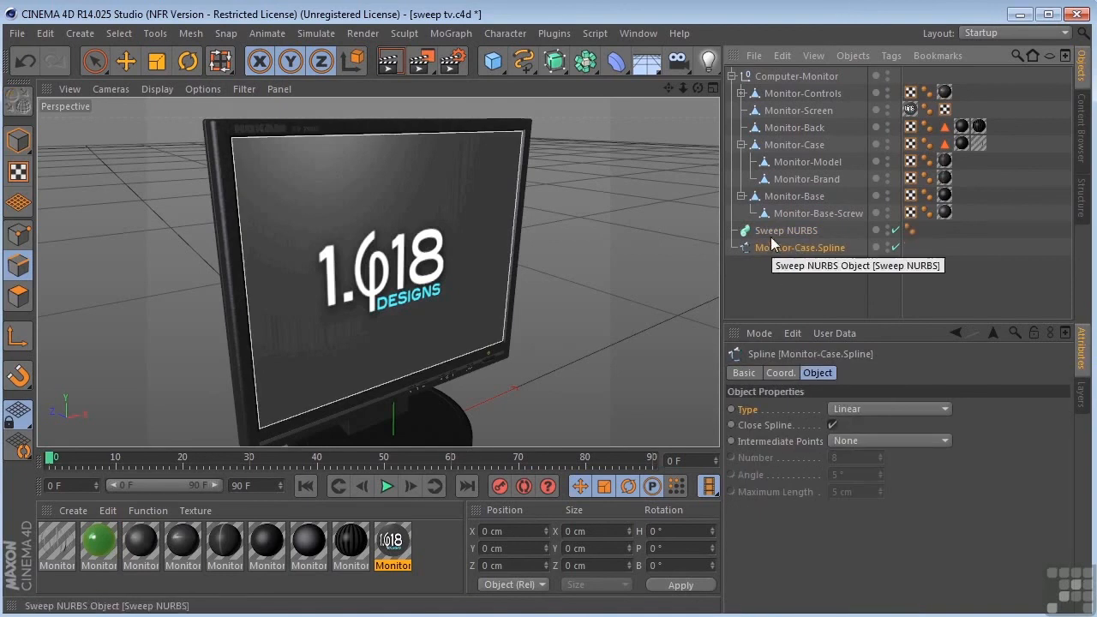
# - Add a Rectangle spline, move it in front of the monitor to about -180 cm in Z, and order it below the Sweep NURBS
pyautogui.click(524, 63)
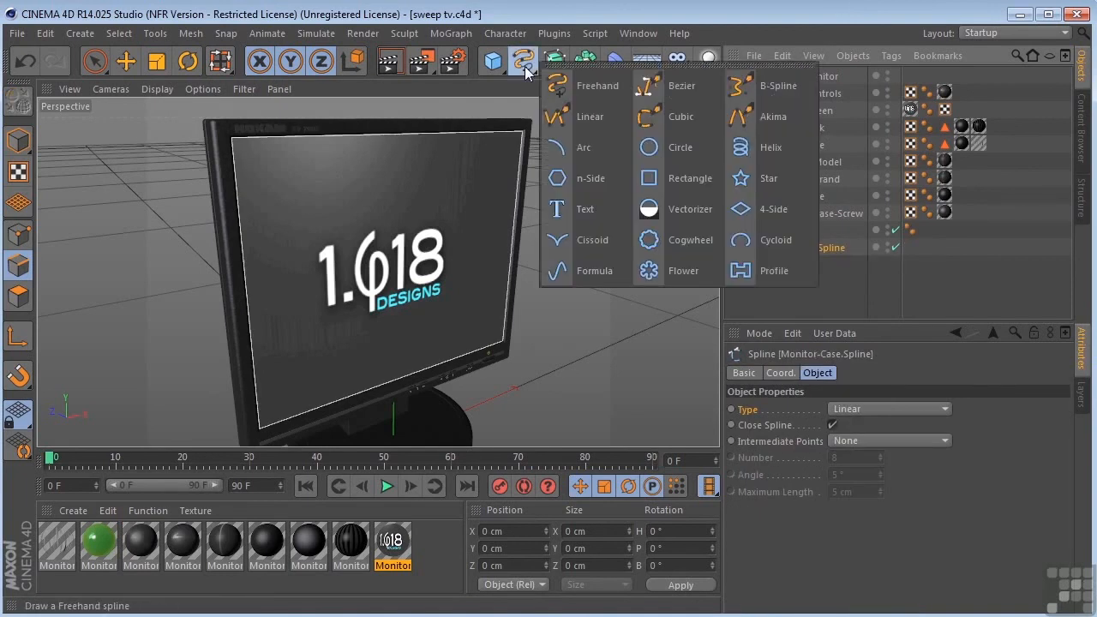
pyautogui.click(649, 177)
pyautogui.scroll(-3, 576, 271)
pyautogui.scroll(-2, 575, 271)
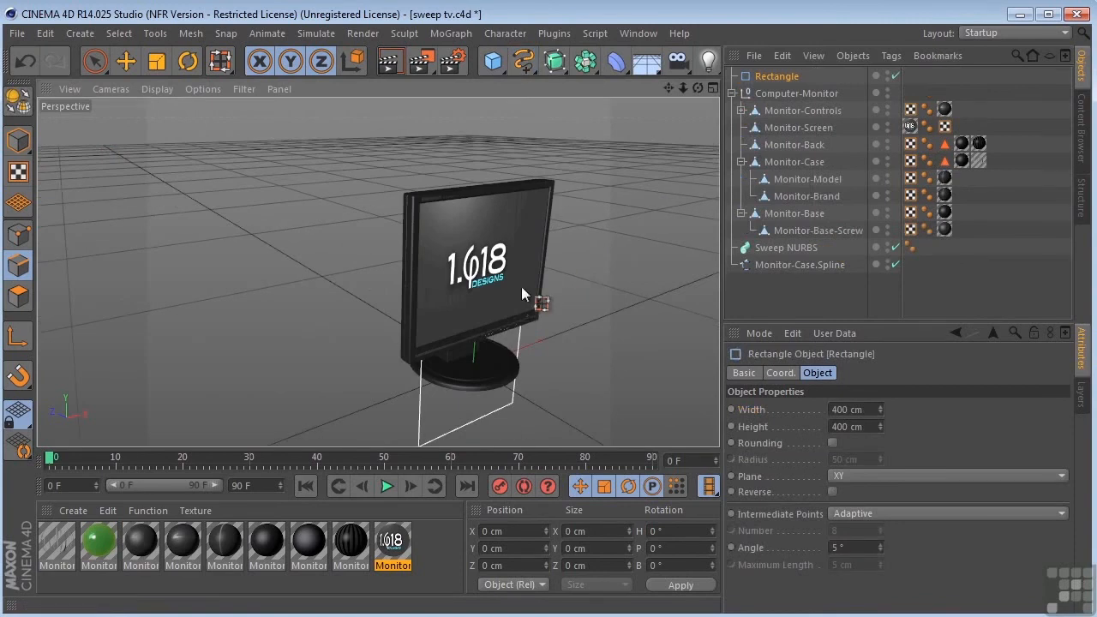
pyautogui.click(28, 140)
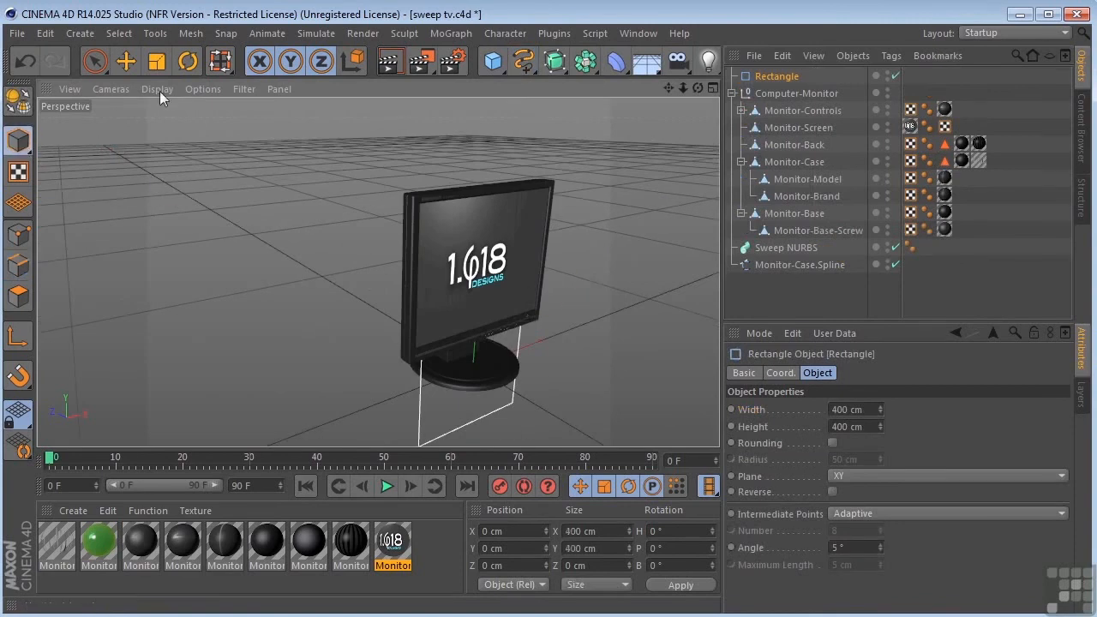
pyautogui.click(126, 60)
pyautogui.moveTo(417, 333); pyautogui.dragTo(461, 358)
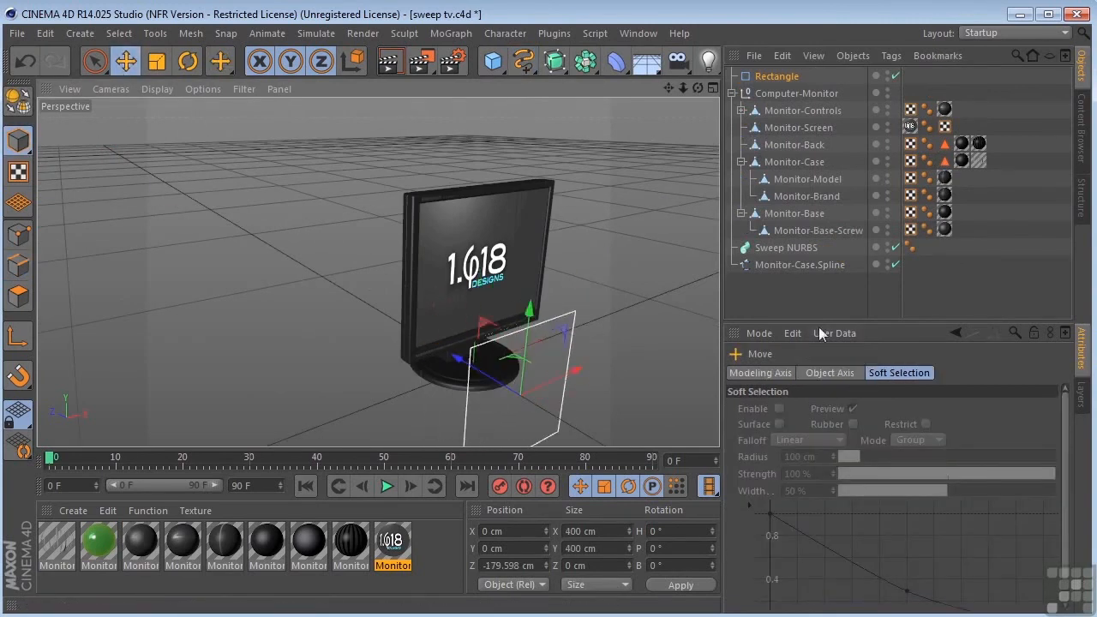
pyautogui.moveTo(782, 266); pyautogui.dragTo(781, 256)
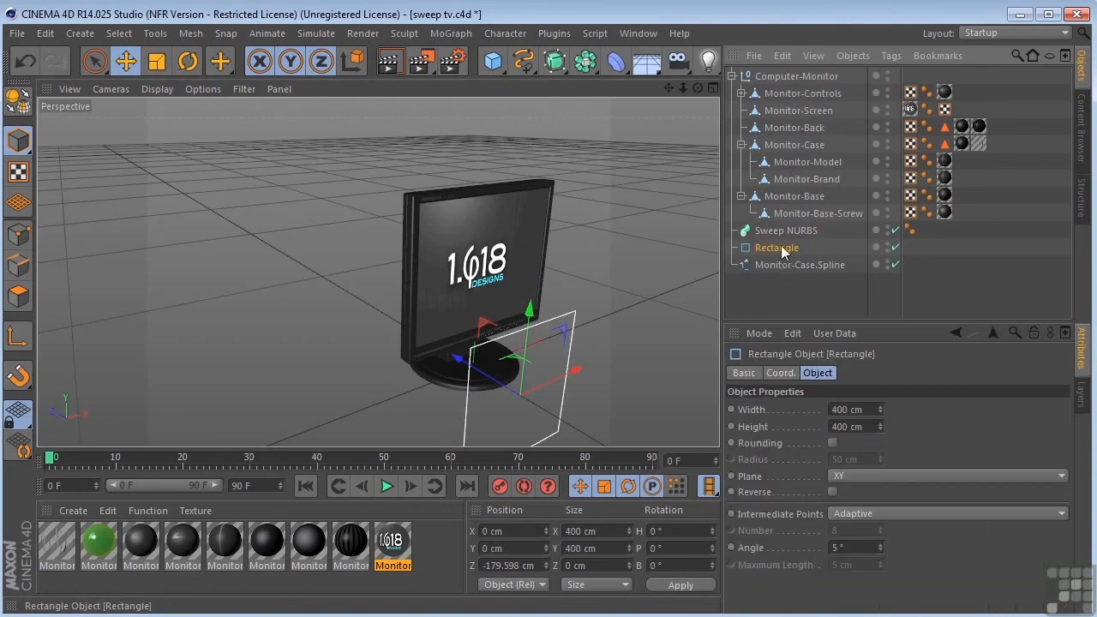
# - Reduce the Rectangle spline to a width of 10 cm and a height of 36 cm
pyautogui.moveTo(880, 410); pyautogui.dragTo(880, 514)
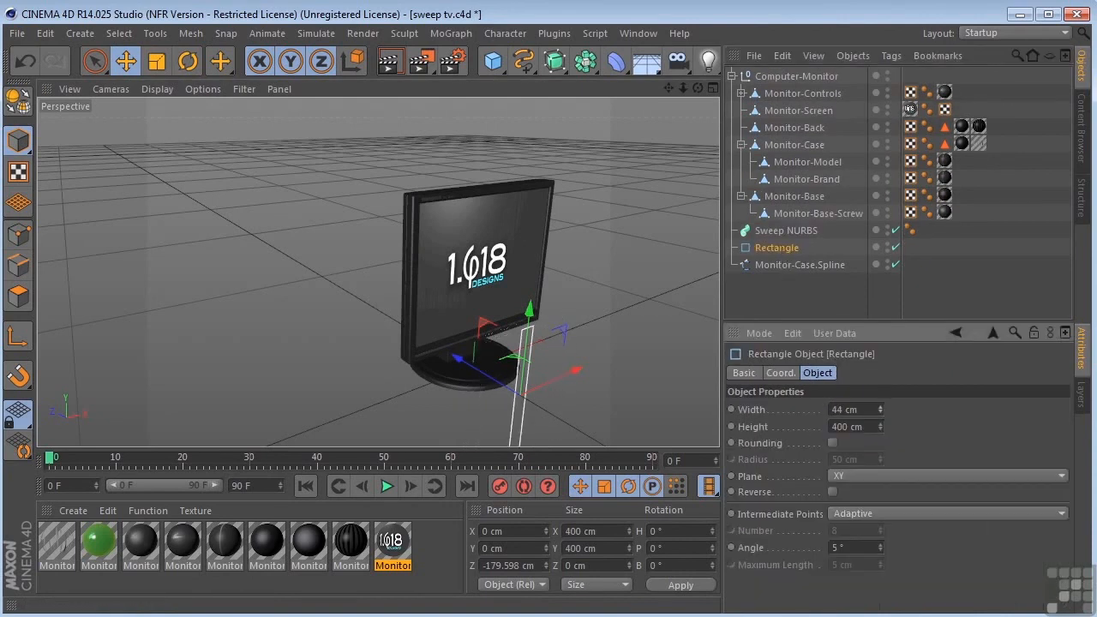
pyautogui.moveTo(880, 427); pyautogui.dragTo(880, 591)
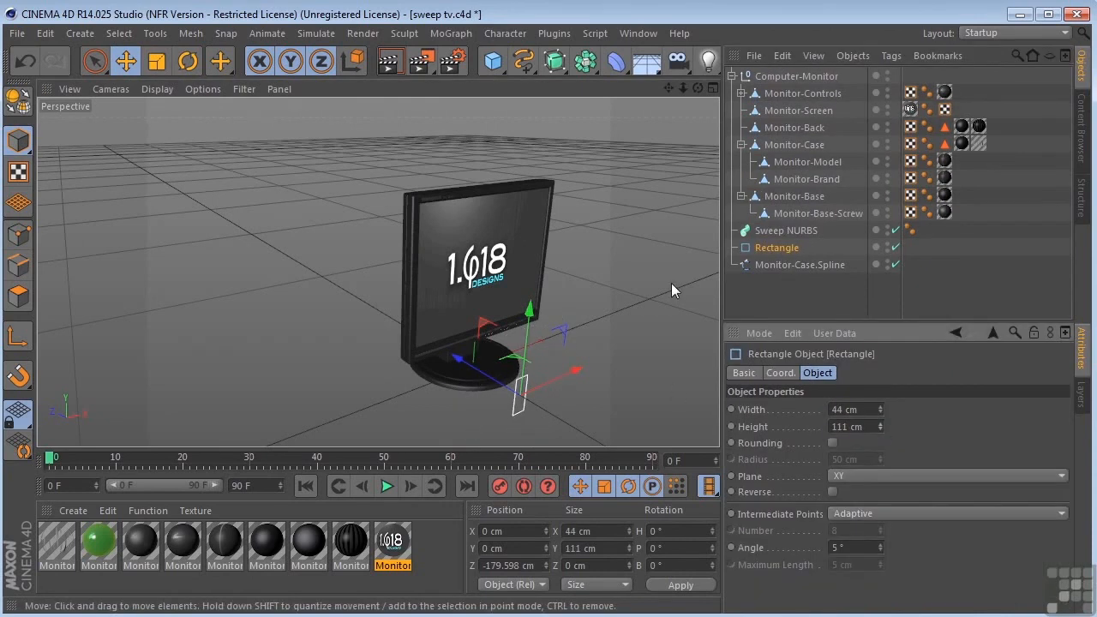
pyautogui.press('s')
pyautogui.scroll(-5, 580, 212)
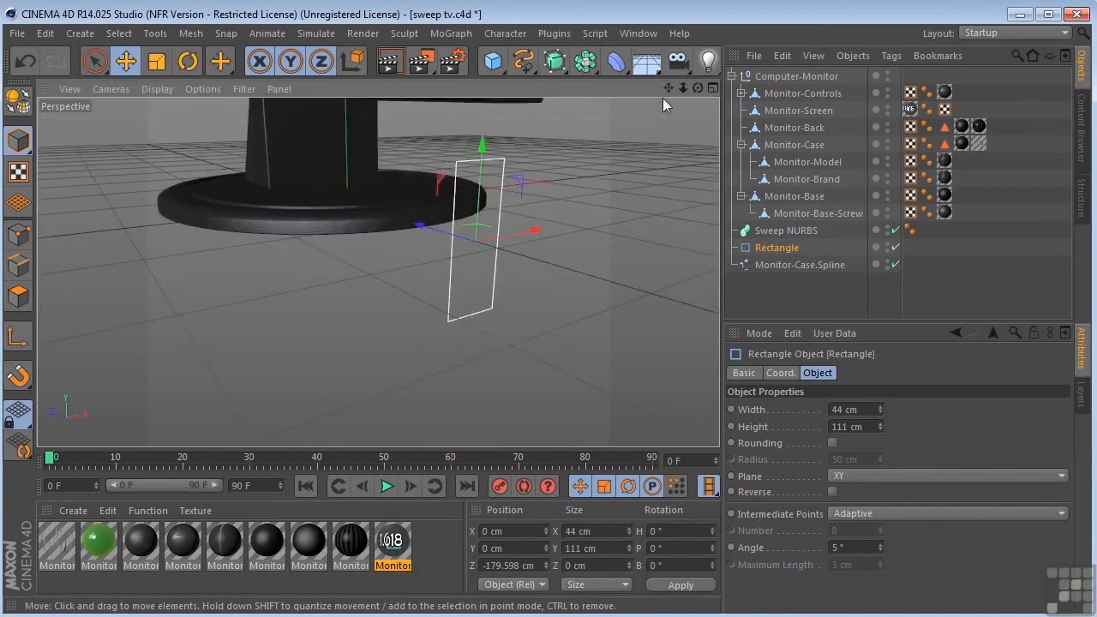
pyautogui.moveTo(668, 88); pyautogui.dragTo(656, 228)
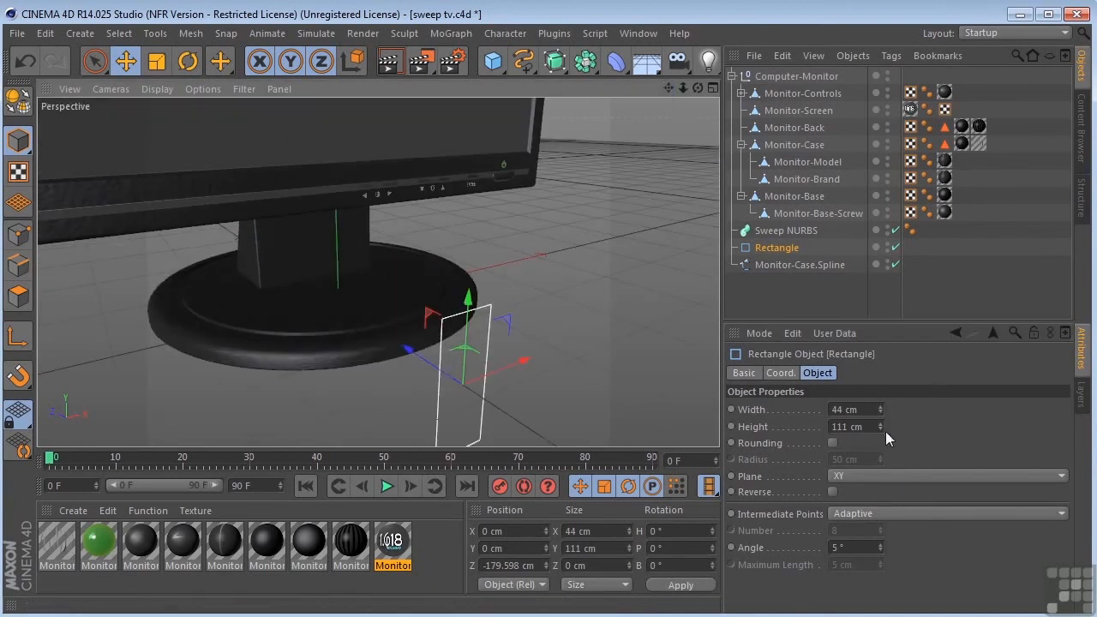
pyautogui.moveTo(880, 427)
pyautogui.mouseDown()
pyautogui.moveTo(880, 455)
pyautogui.moveTo(879, 425)
pyautogui.mouseUp()
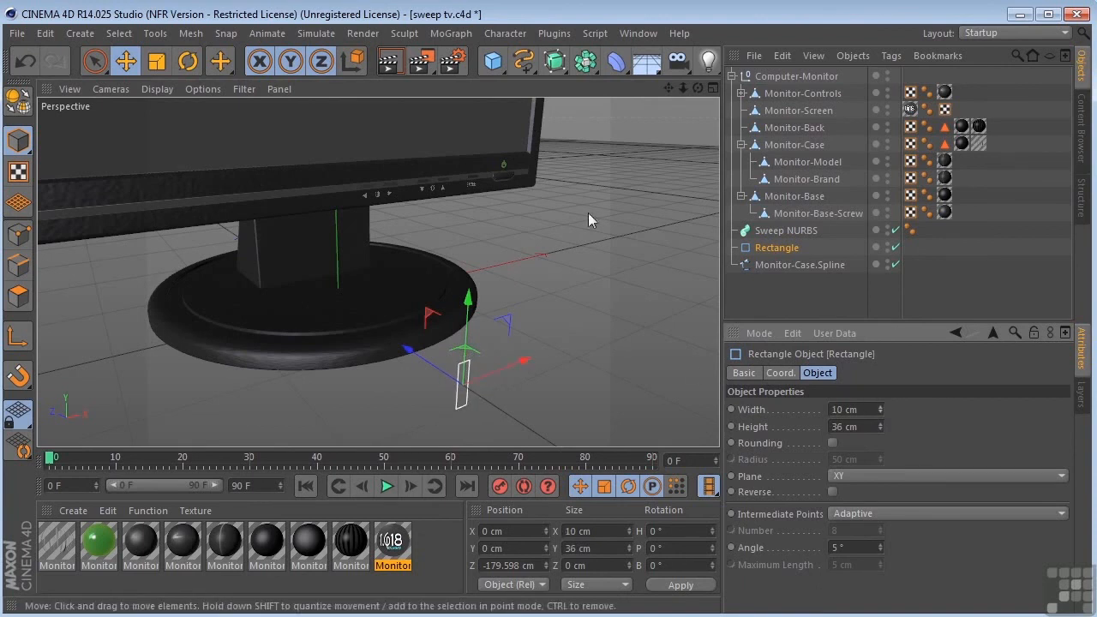
# - Nest the Rectangle and Monitor-Case.Spline under the Sweep NURBS, with the Rectangle first, to sweep a frame around the screen
pyautogui.moveTo(666, 85); pyautogui.dragTo(674, 248)
pyautogui.click(776, 265)
pyautogui.press('o')
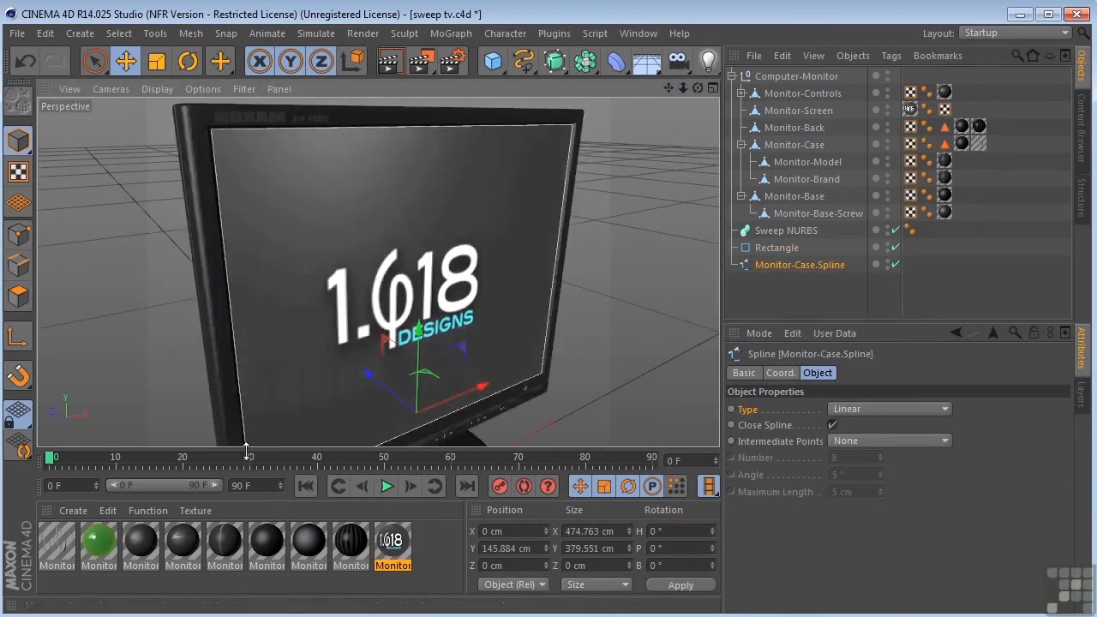
pyautogui.click(776, 279)
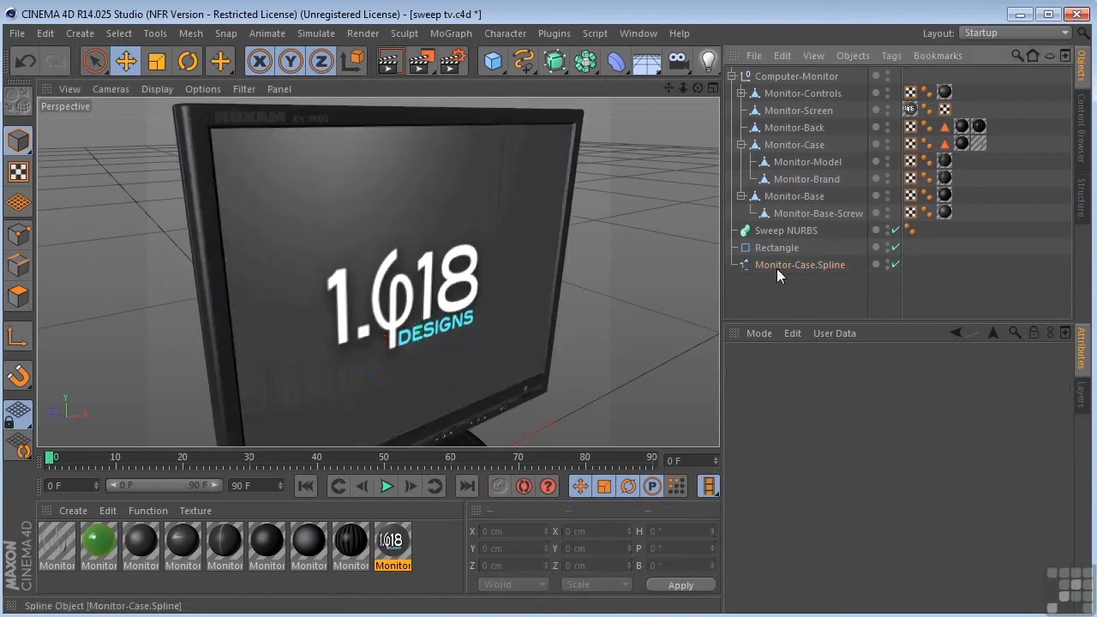
pyautogui.click(777, 268)
pyautogui.moveTo(778, 264); pyautogui.dragTo(786, 240)
pyautogui.moveTo(697, 87); pyautogui.dragTo(580, 106)
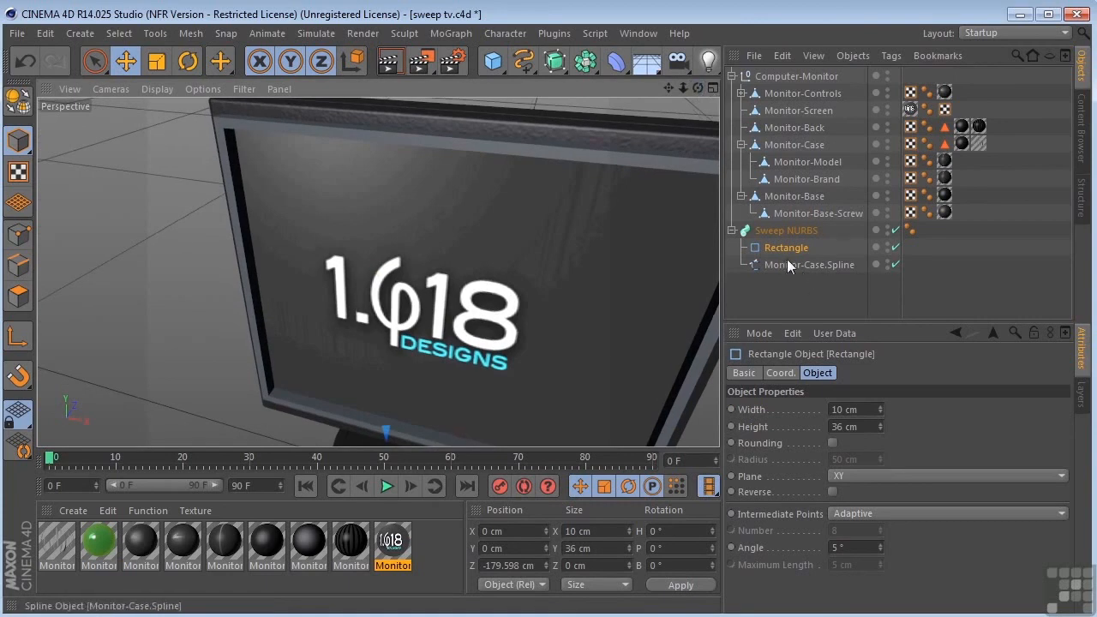
# - Set the Rectangle's width to 5 cm and height to 7 cm, and render the active view of the monitor
pyautogui.moveTo(880, 426)
pyautogui.mouseDown()
pyautogui.moveTo(880, 454)
pyautogui.moveTo(880, 415)
pyautogui.mouseUp()
pyautogui.moveTo(699, 89)
pyautogui.mouseDown()
pyautogui.moveTo(685, 92)
pyautogui.moveTo(700, 97)
pyautogui.mouseUp()
pyautogui.click(388, 61)
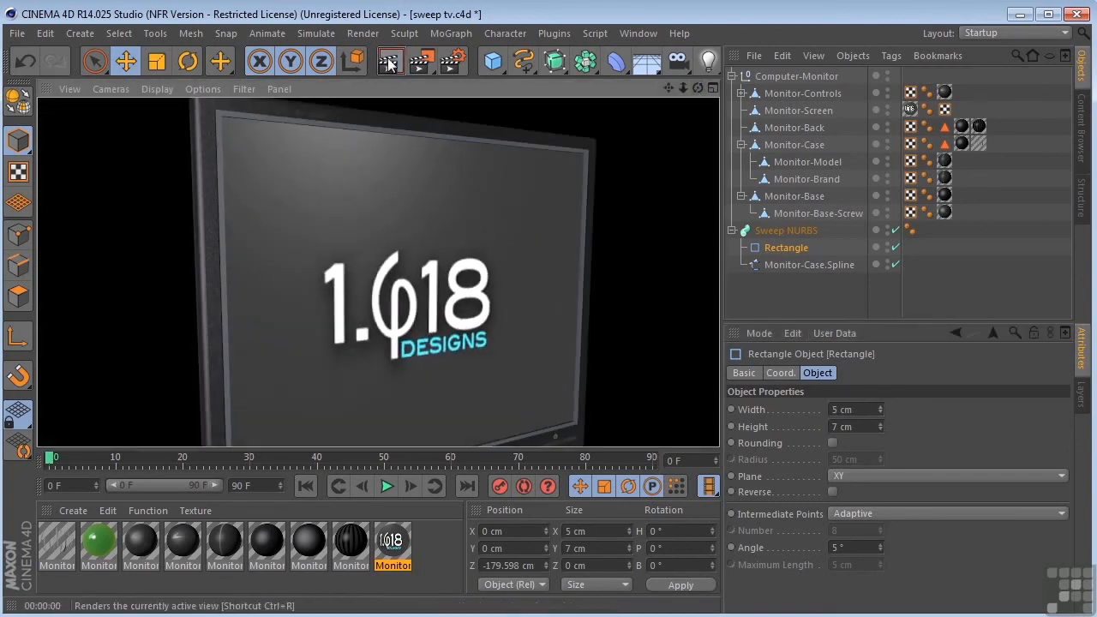